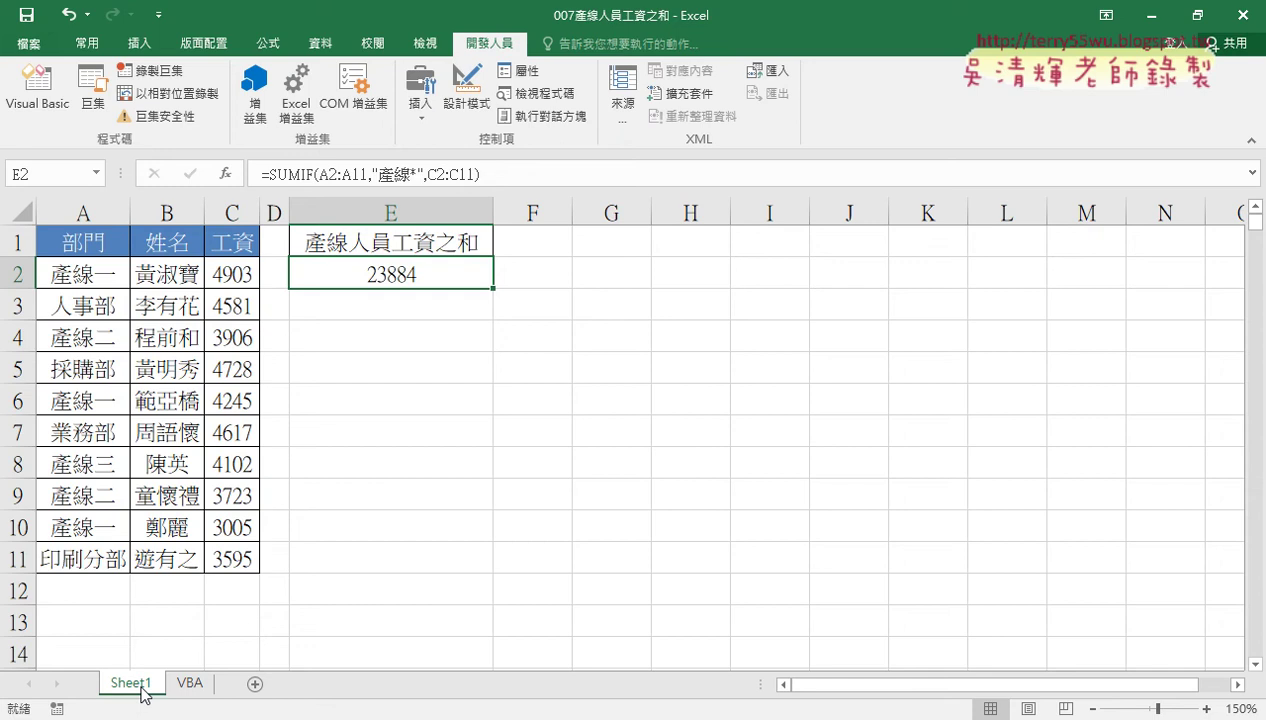
Step: Go to the VBA sheet and open the Visual Basic editor for 007產線人員工資之和.xlsx
left_click_drag(141, 688, 144, 691)
left_click_drag(272, 186, 304, 196)
left_click_drag(380, 186, 412, 186)
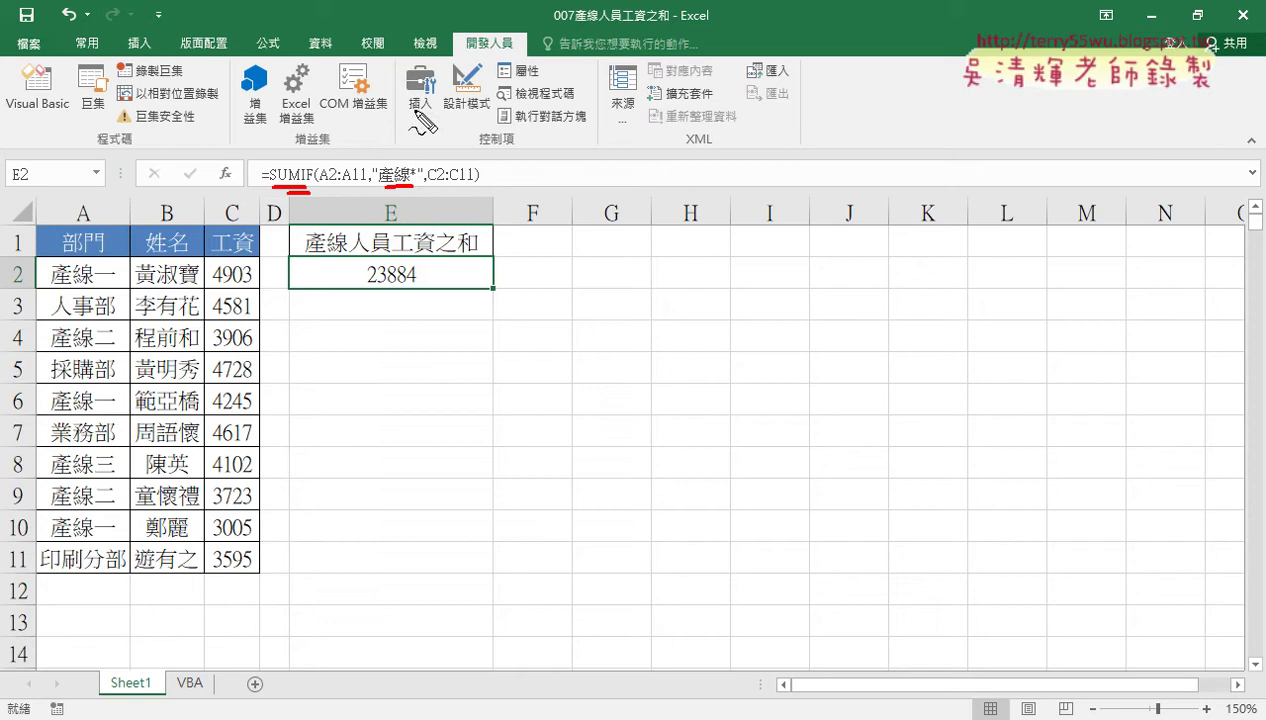
left_click_drag(409, 179, 418, 178)
left_click_drag(385, 92, 387, 134)
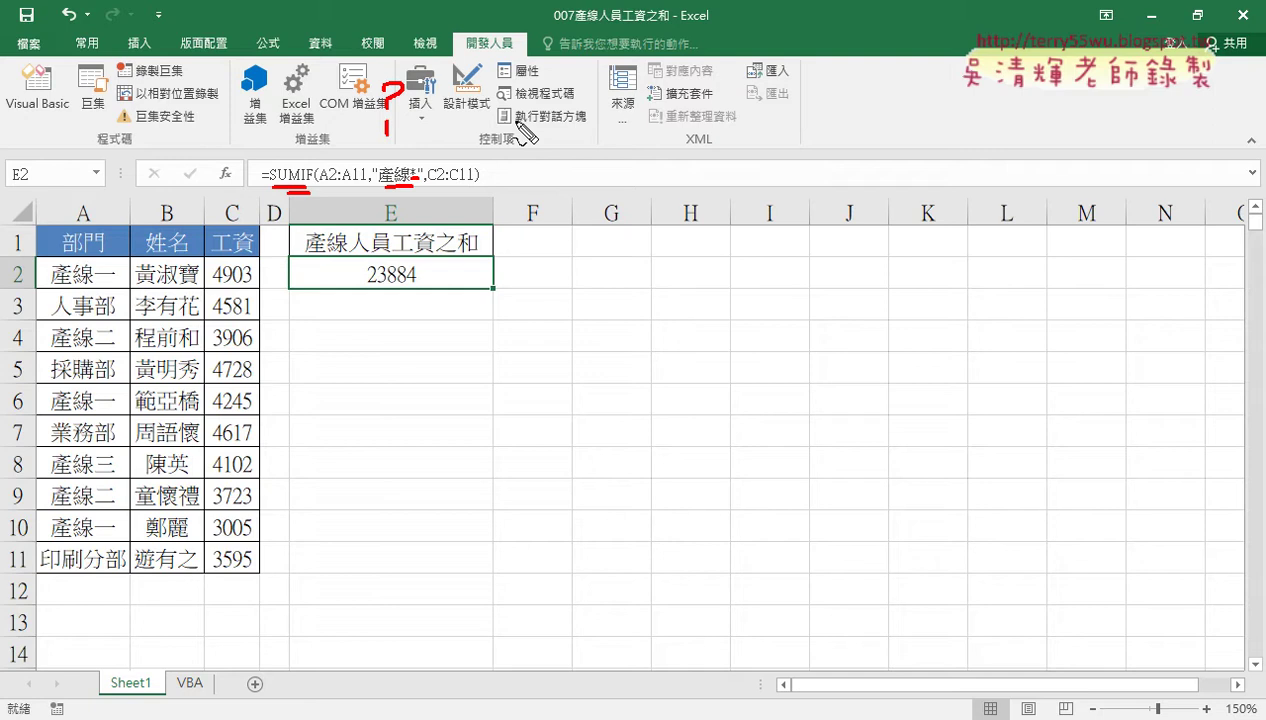
key("Escape")
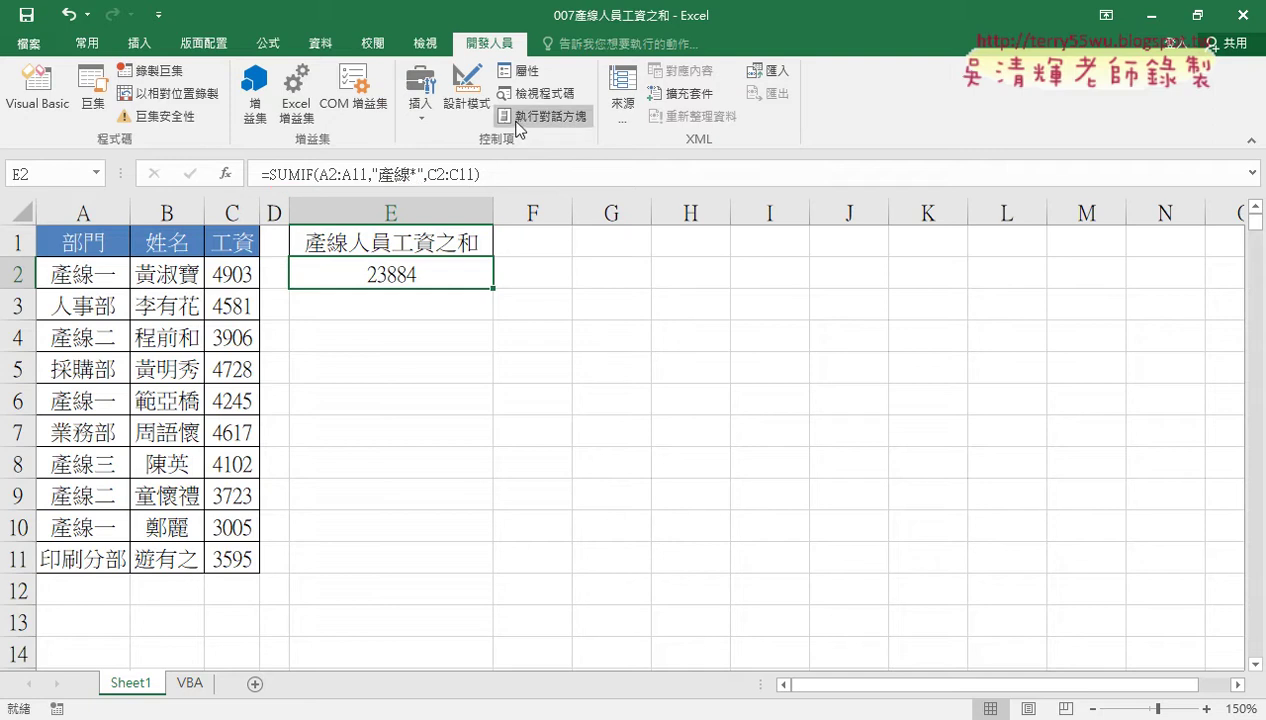
left_click(185, 684)
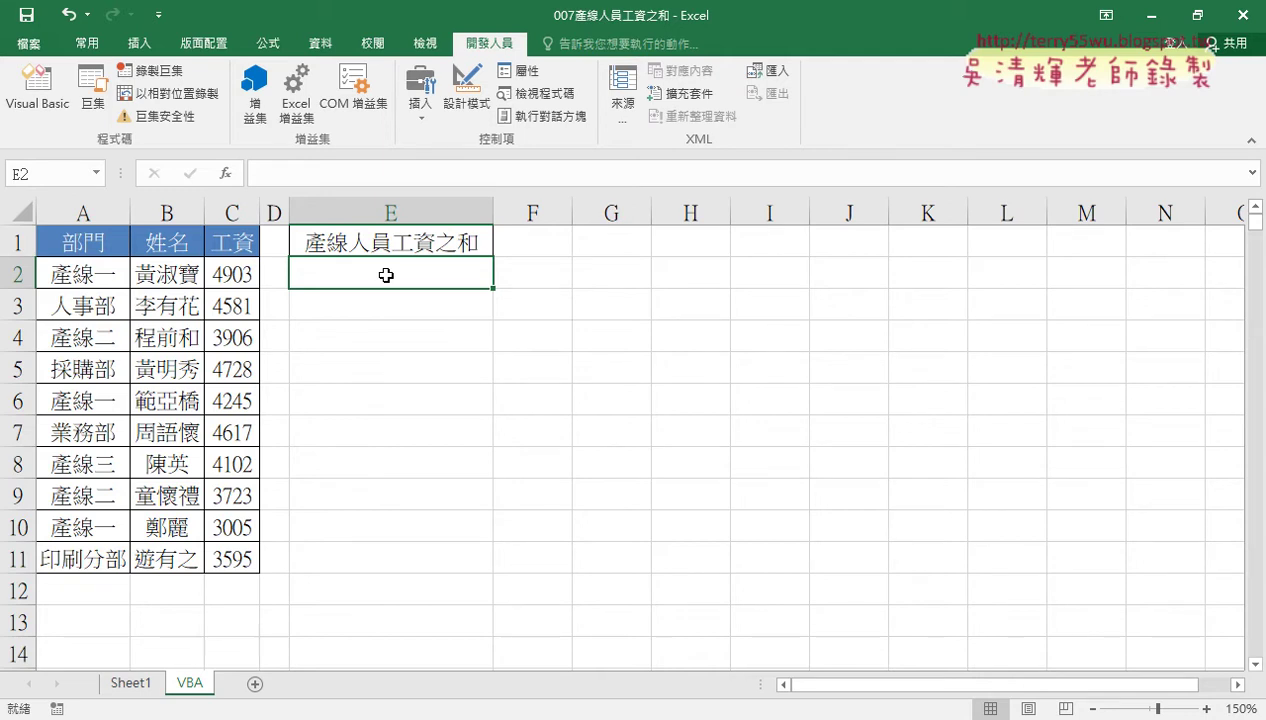
left_click(56, 106)
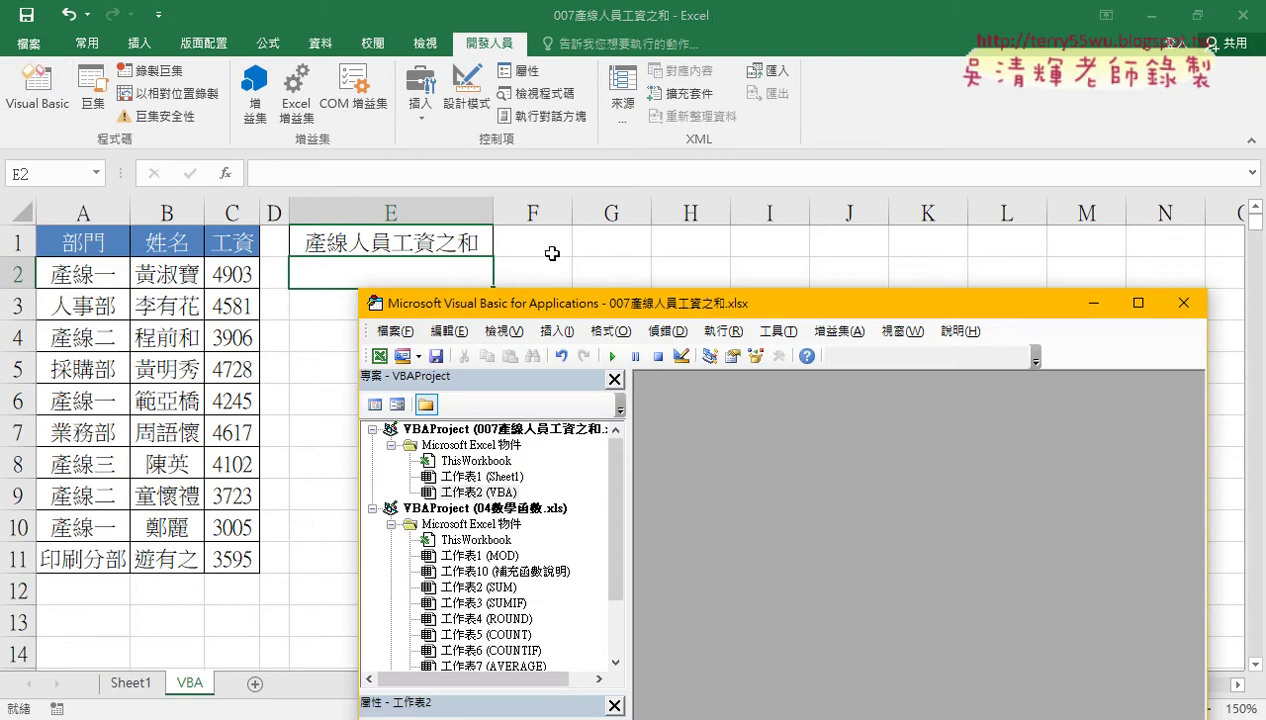
Step: Insert a new Module1 into the workbook's project and begin typing a sub declaration
left_click_drag(561, 305, 567, 125)
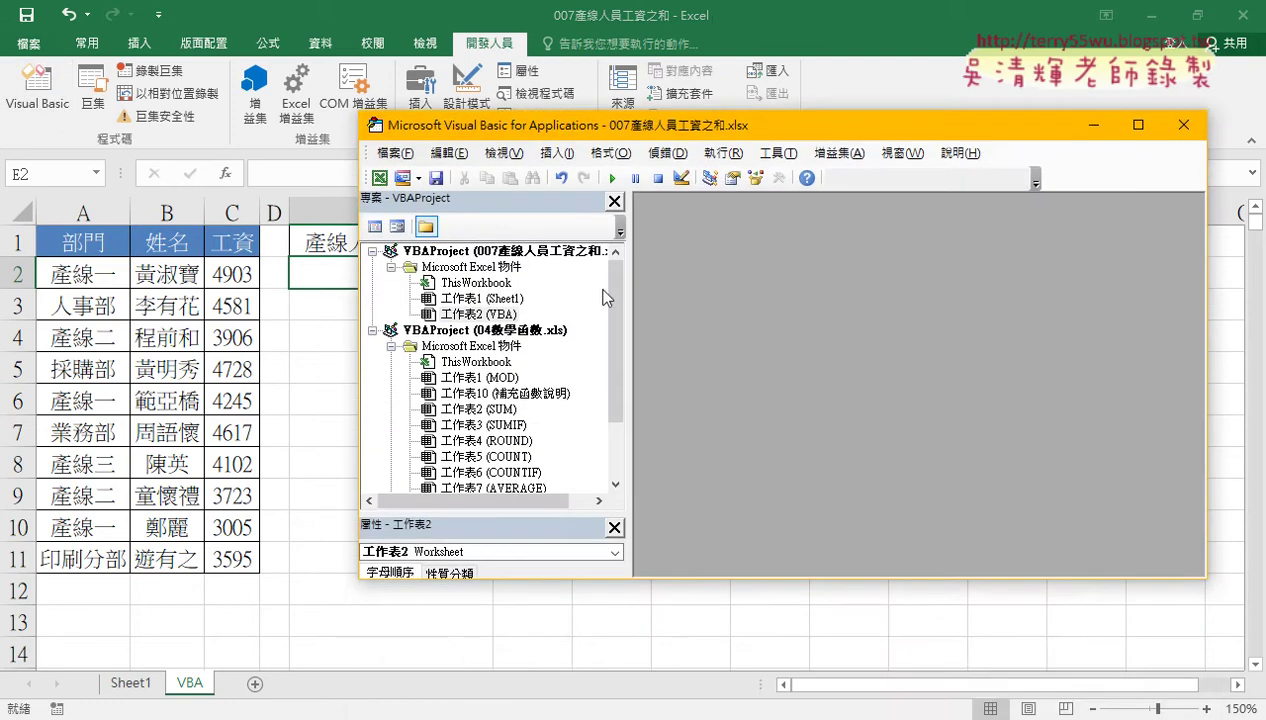
left_click(540, 255)
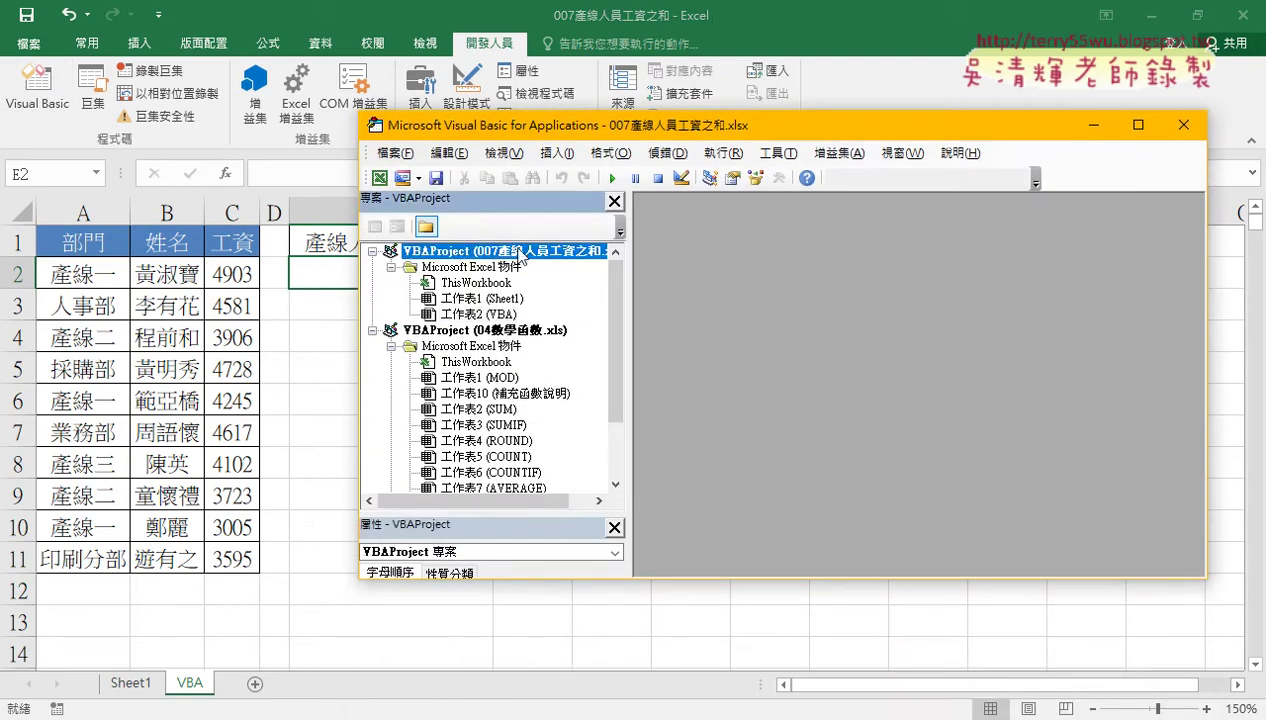
right_click(458, 300)
mouse_move(512, 380)
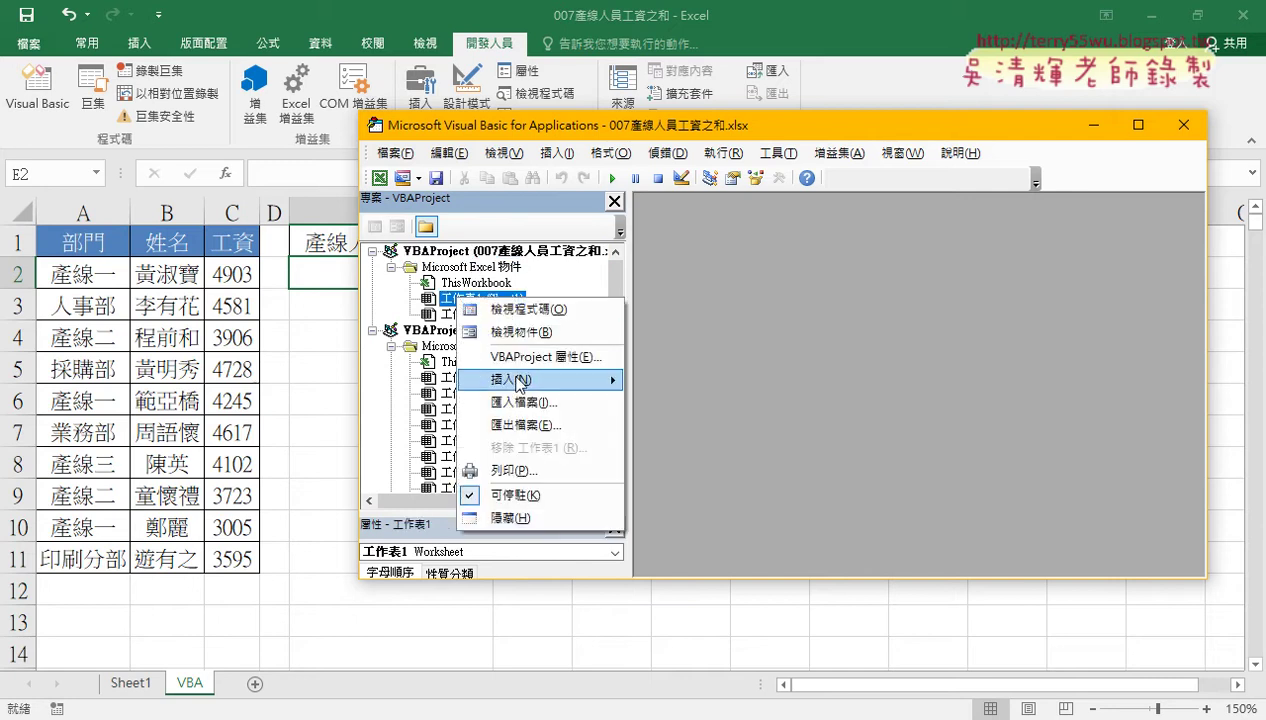
left_click(687, 405)
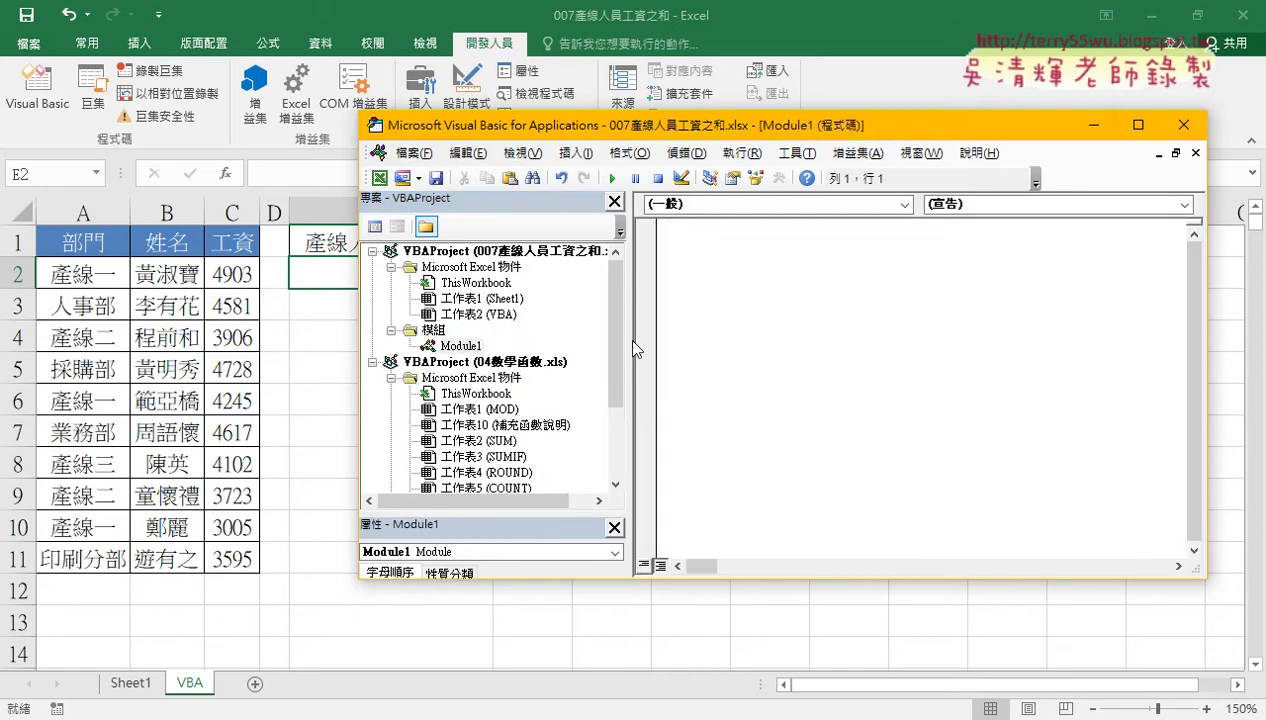
left_click_drag(637, 348, 581, 335)
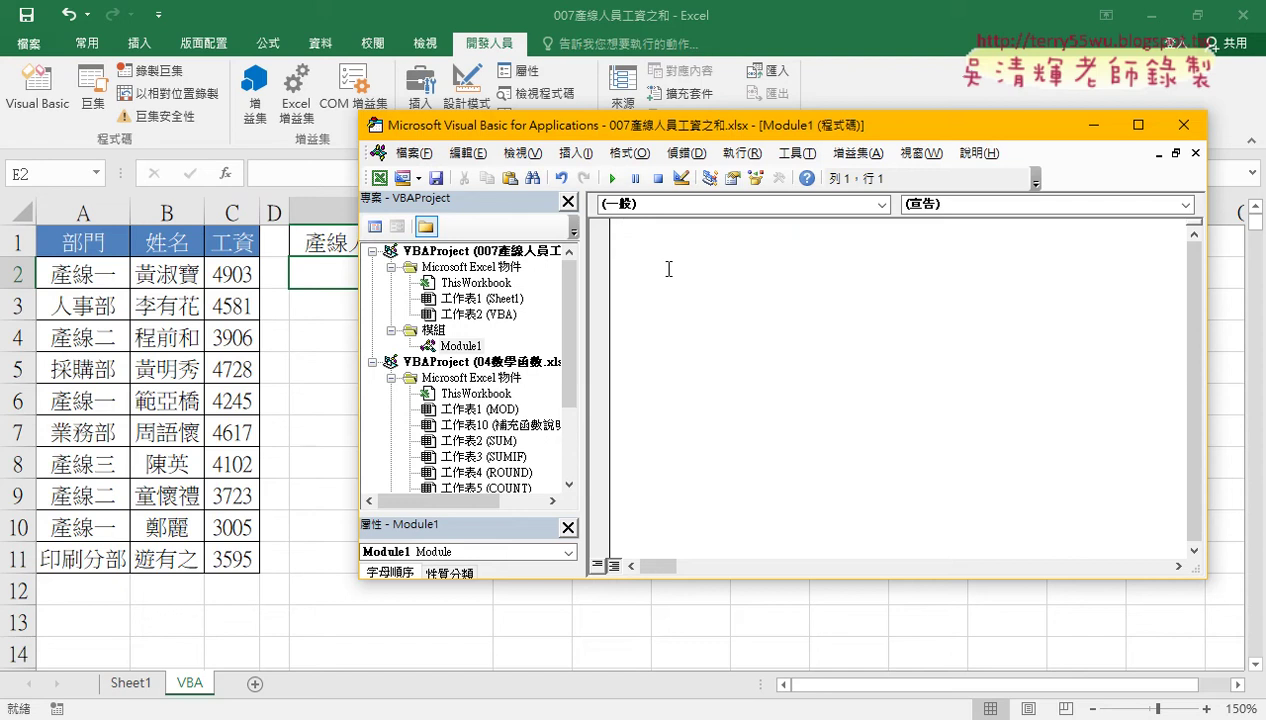
type("ㄙsub")
key("Escape")
type("sub")
Step: Name the Sub 產線人員工資之和 using E1's heading text, completing it with End Sub
left_click(304, 242)
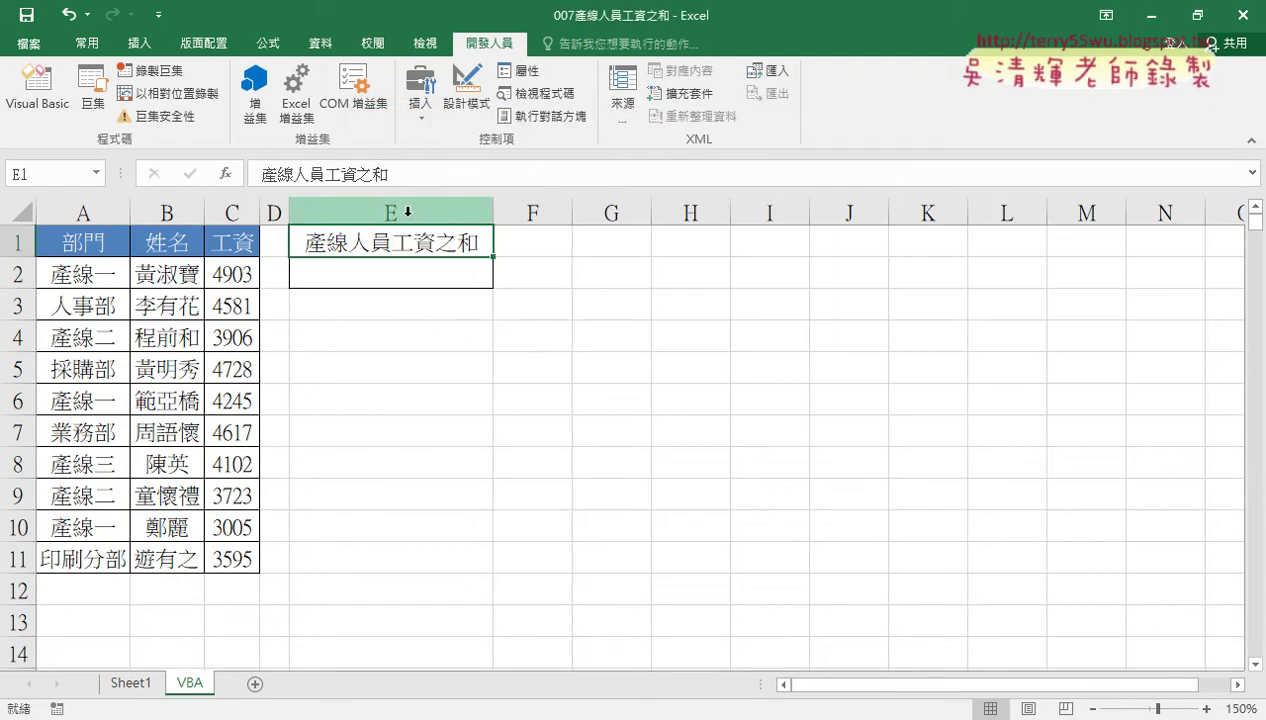
left_click_drag(396, 175, 261, 174)
right_click(268, 172)
left_click(325, 206)
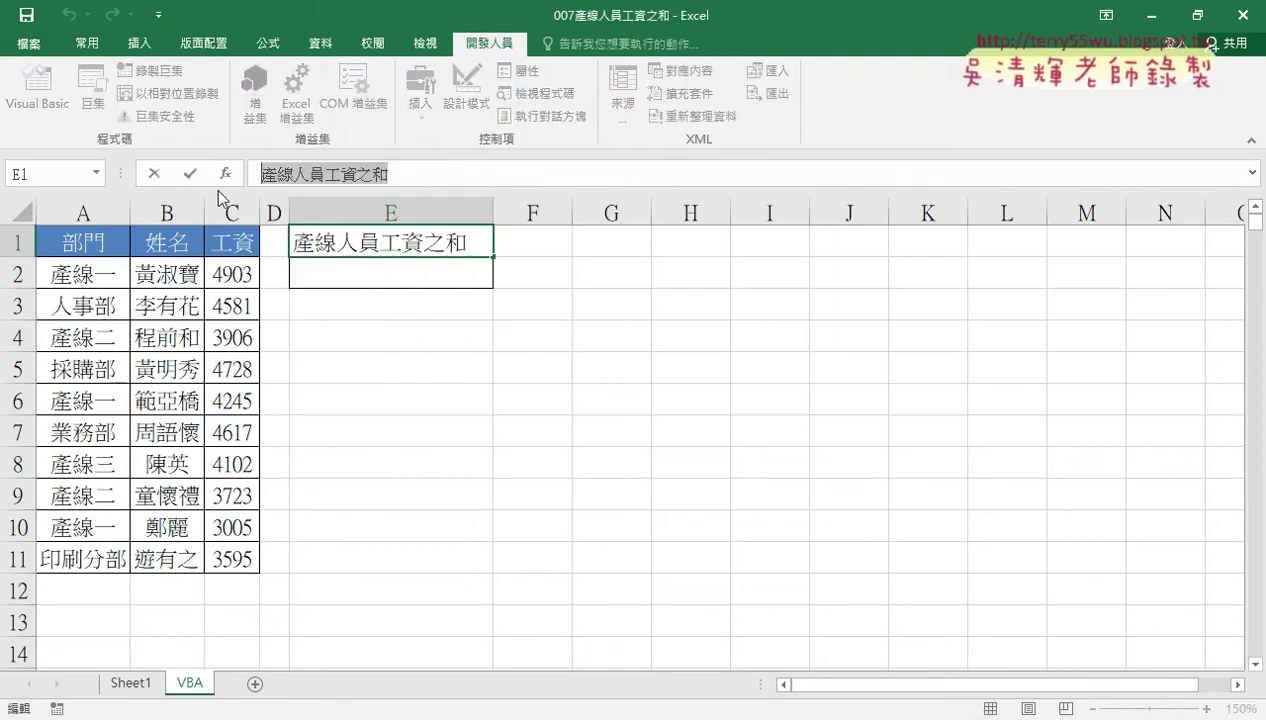
key("Escape")
left_click(37, 88)
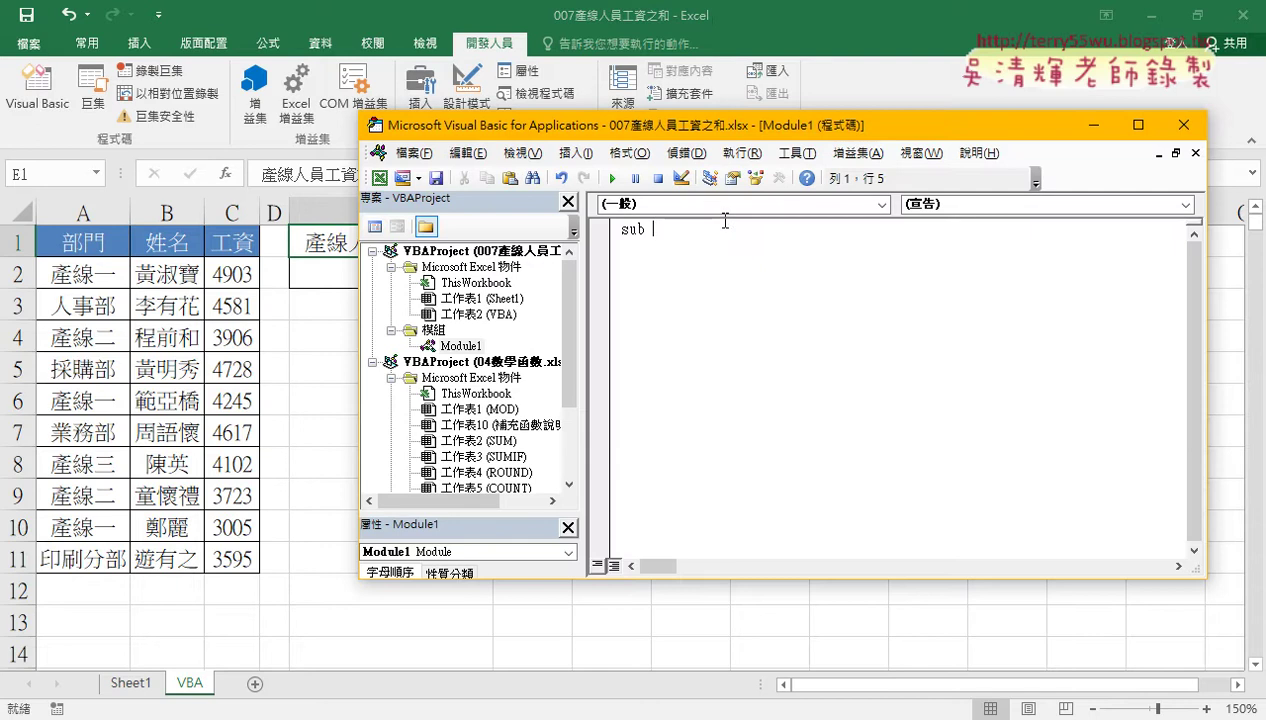
key("ctrl+v")
key("Return")
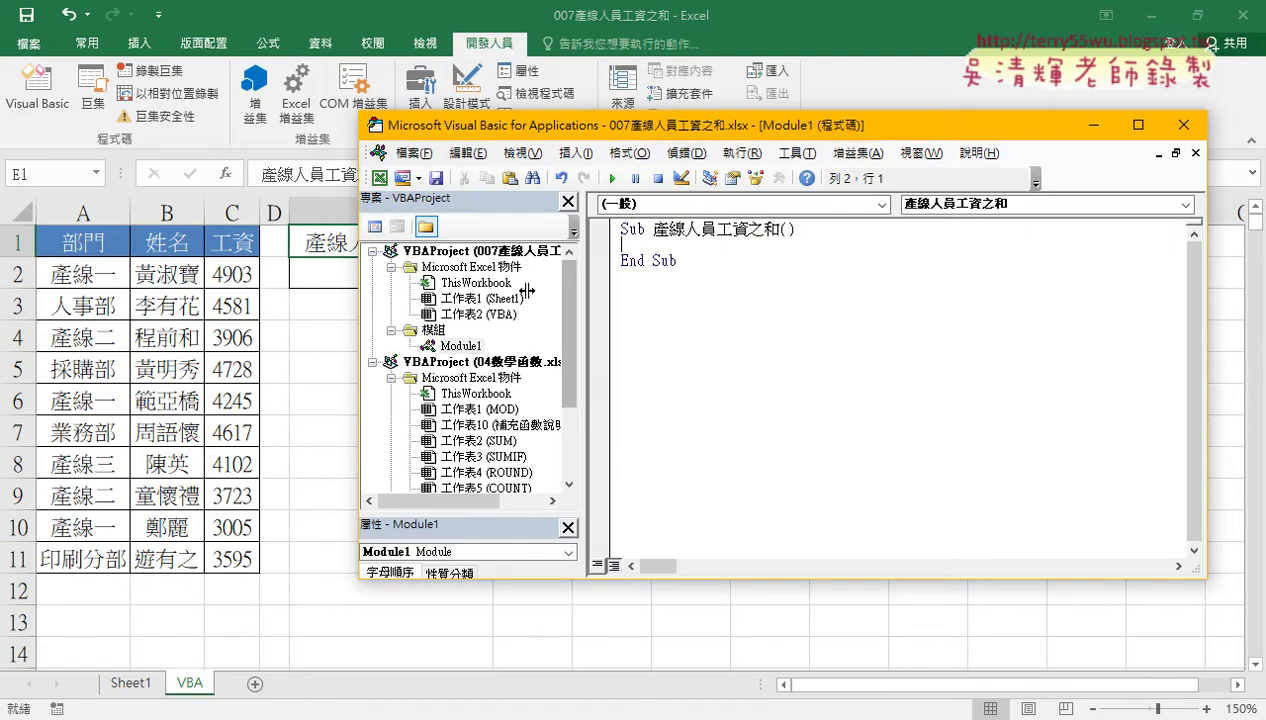
Step: Add an empty For i = 2 To 11 … Next loop inside the Sub
left_click_drag(578, 290, 514, 288)
left_click_drag(555, 137, 743, 142)
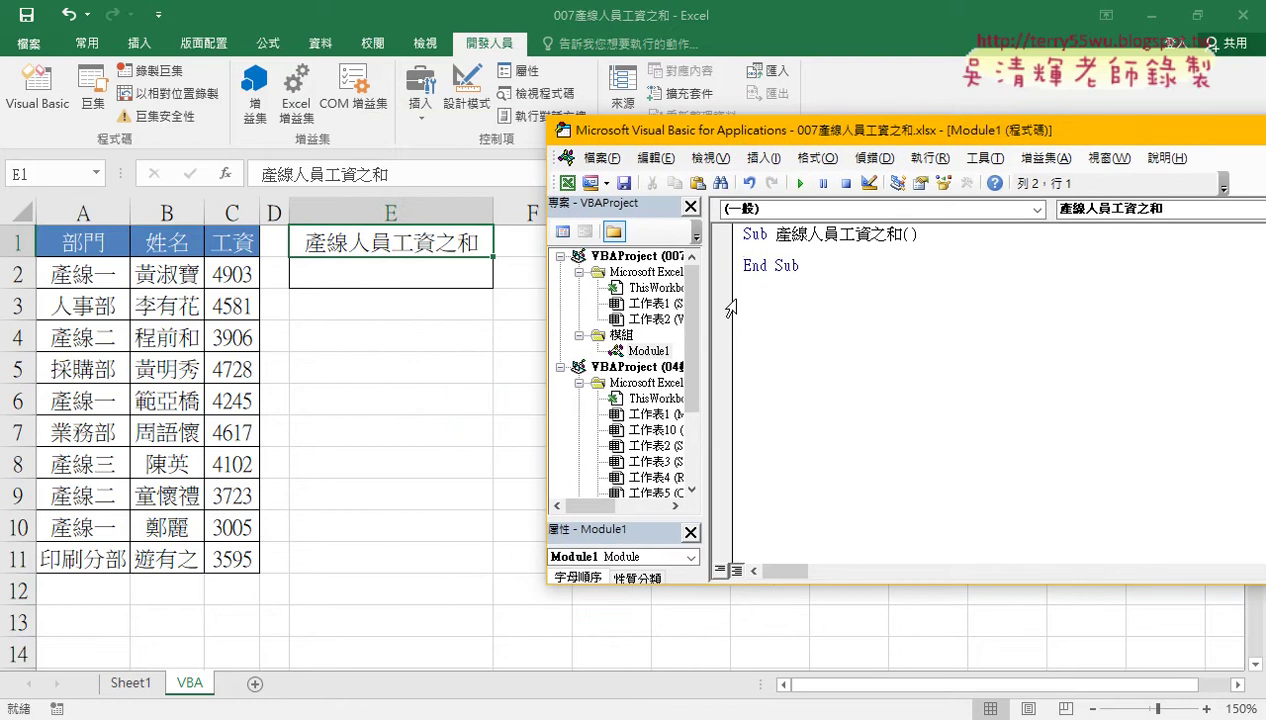
key("Tab")
type("for ")
type("i")
type("=2 ")
type("to ")
type("11")
key("Return")
key("Return")
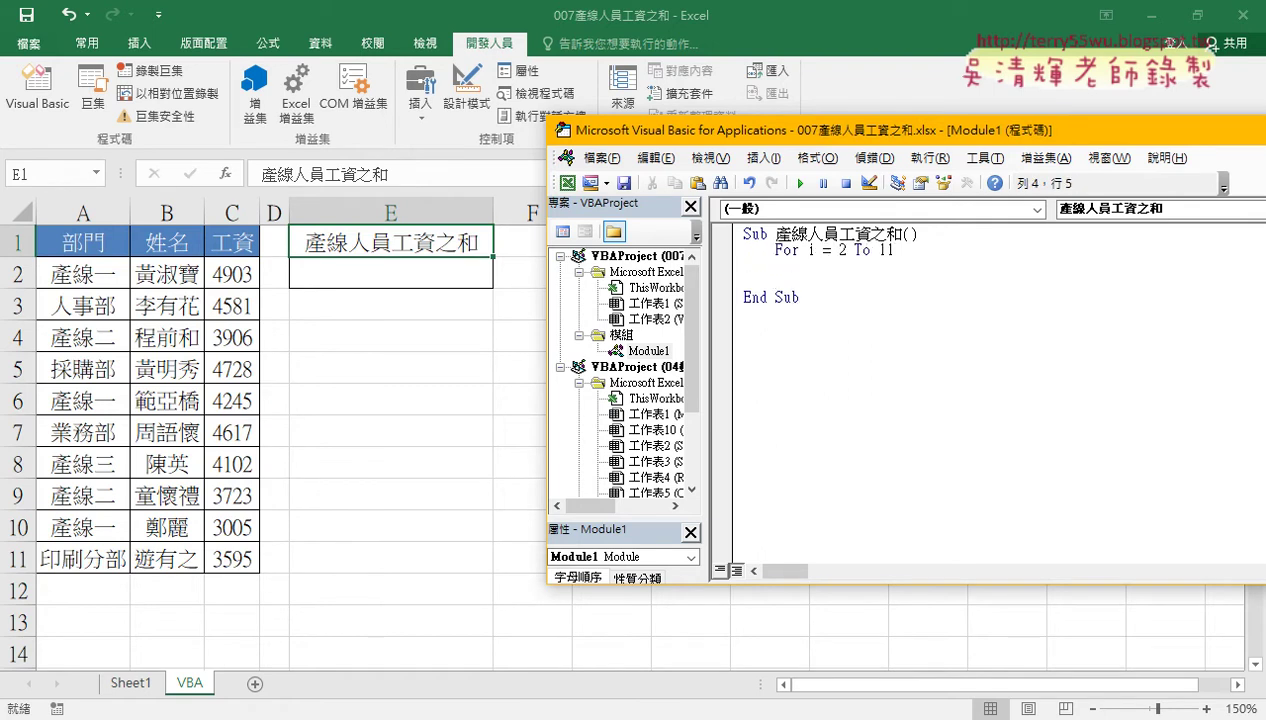
type("next")
key("Up")
key("Tab")
left_click_drag(704, 286, 662, 286)
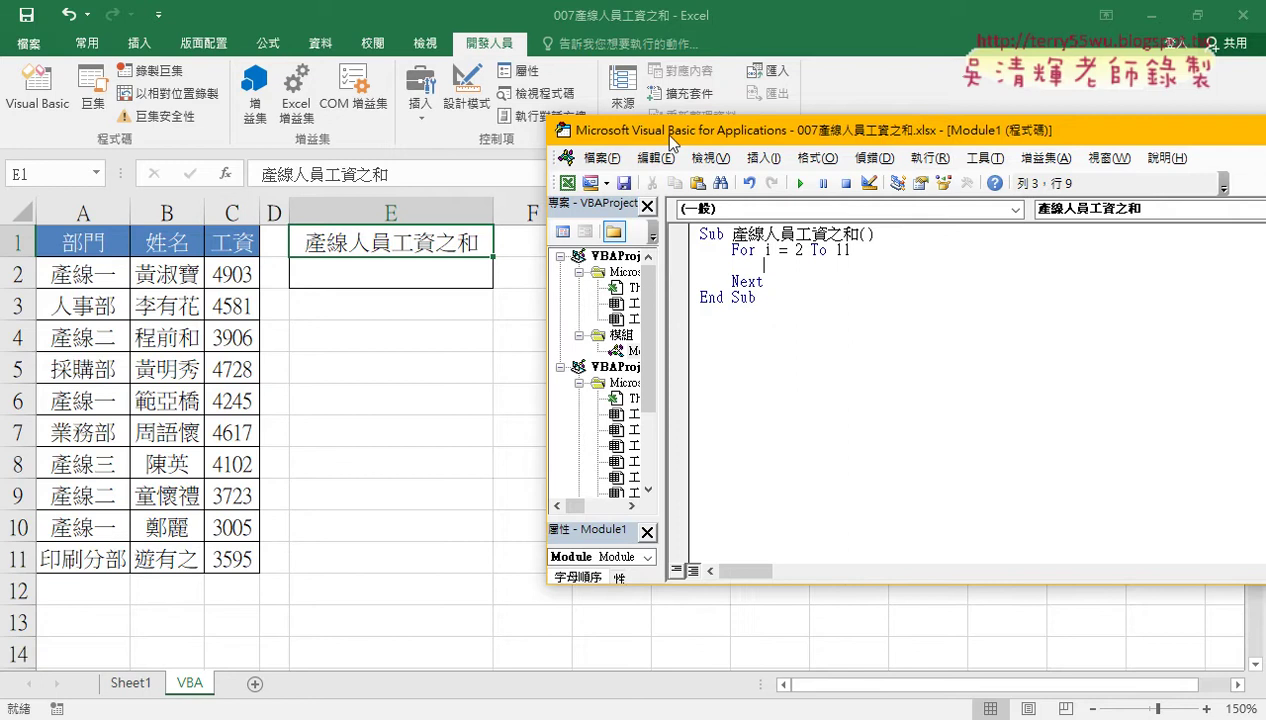
Step: Inside the loop, write If Left(Cells(i, "A"), 2) = "產線" Then with a matching End If
left_click_drag(662, 134, 607, 134)
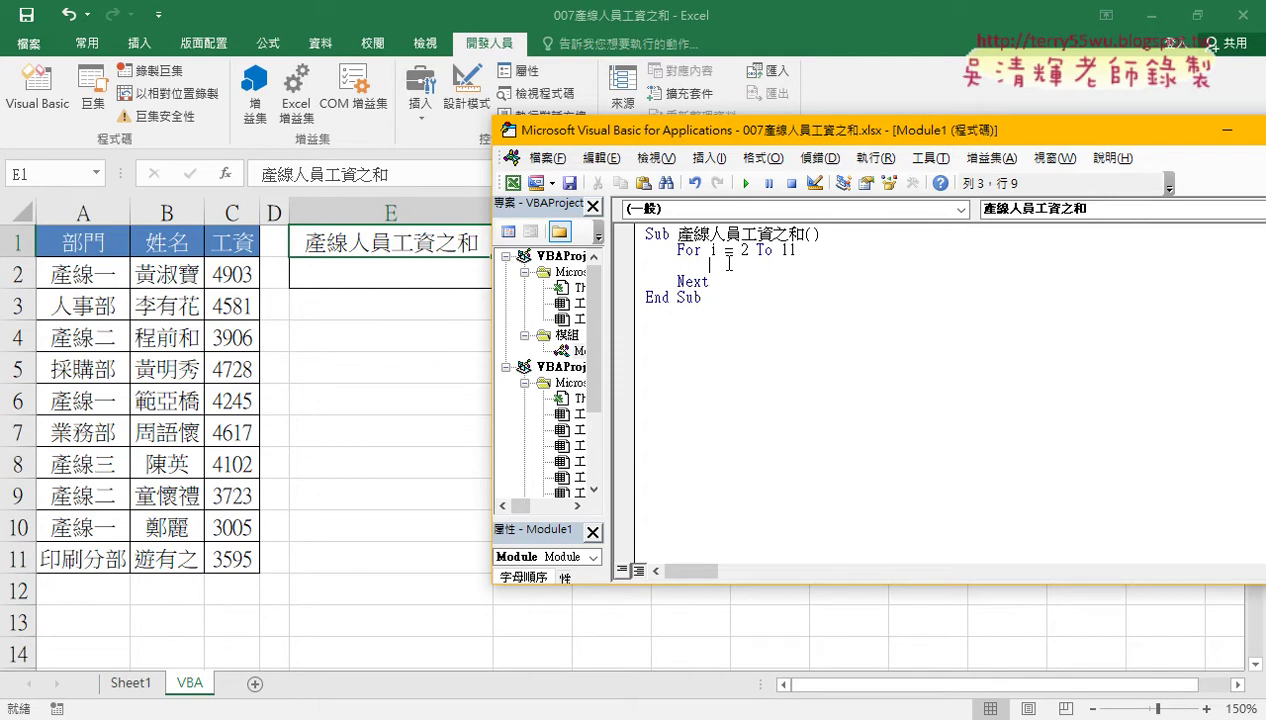
type("if ")
type("cell")
type("s(")
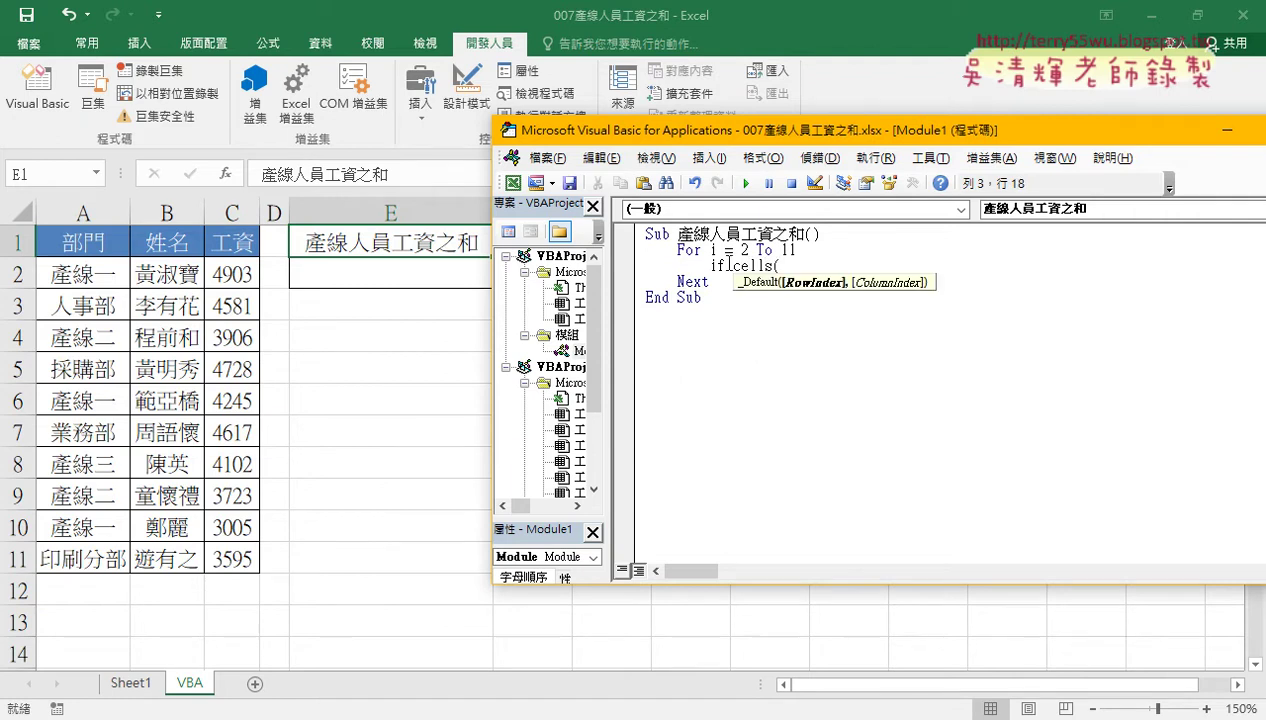
type("i,:")
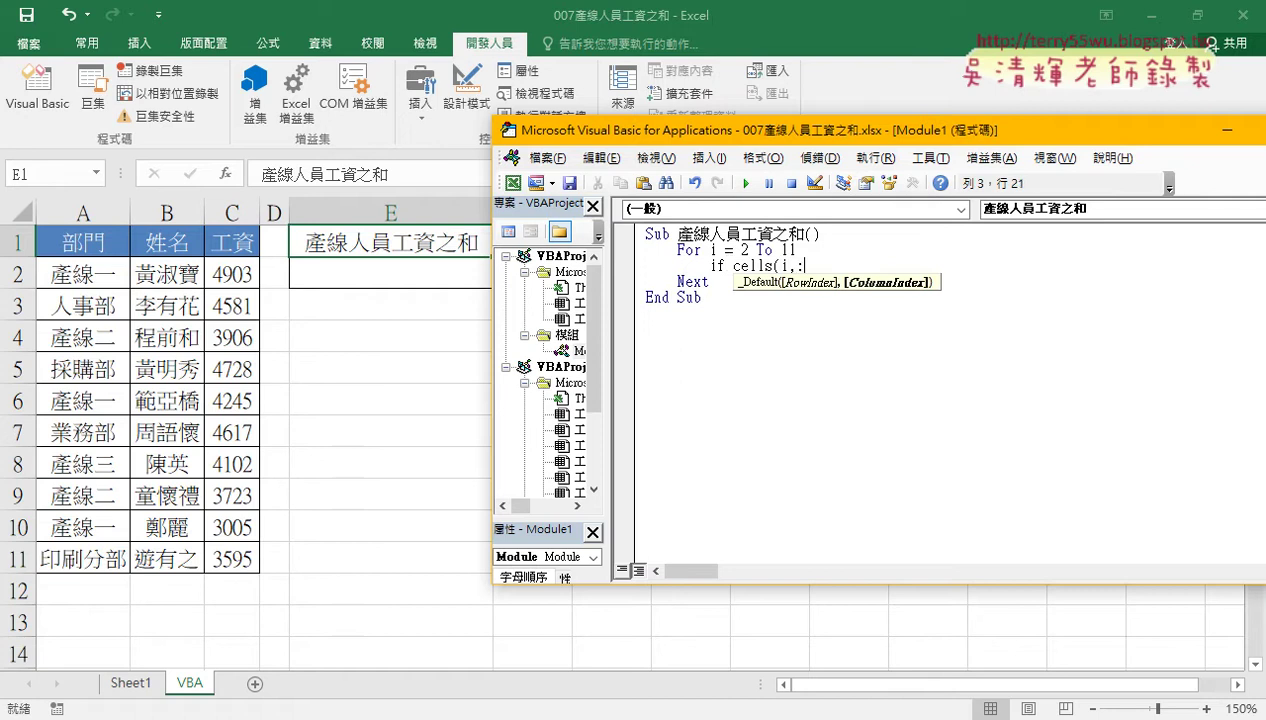
key("BackSpace")
type("\"")
type("A\")")
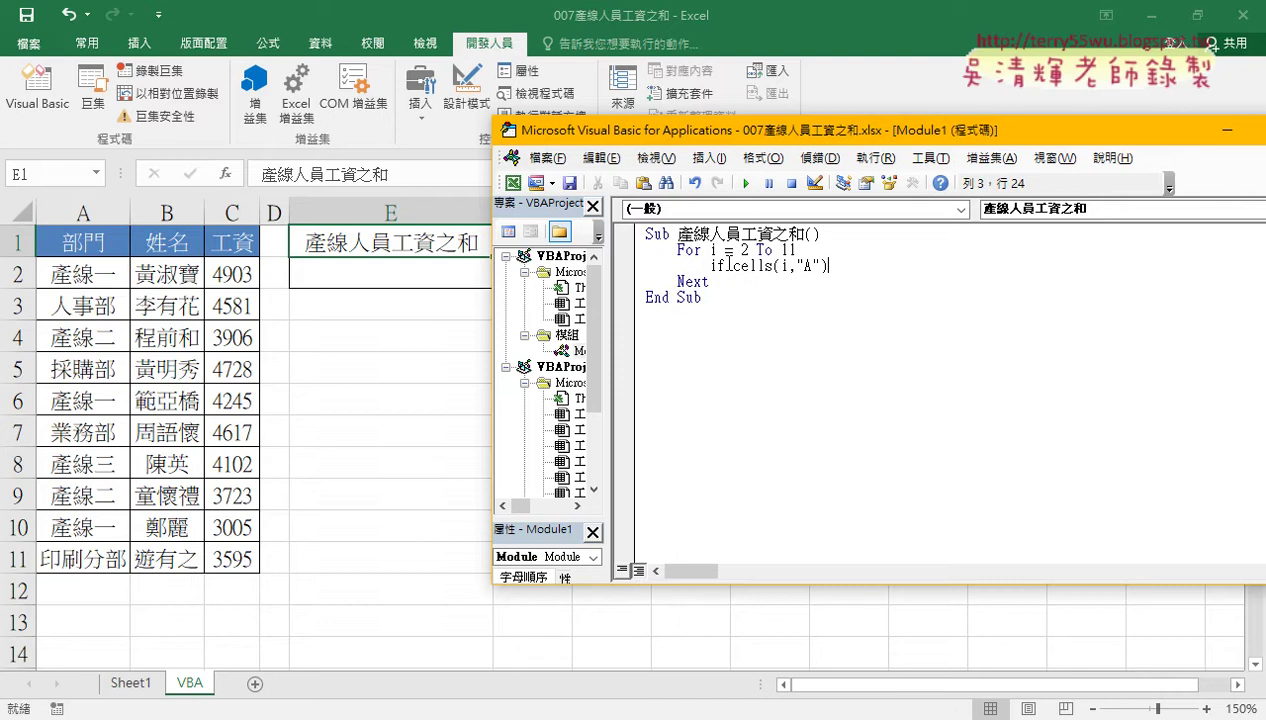
key("Left")
key("Left")
key("Left")
key("Left")
key("Left")
key("Left")
key("Left")
type("left")
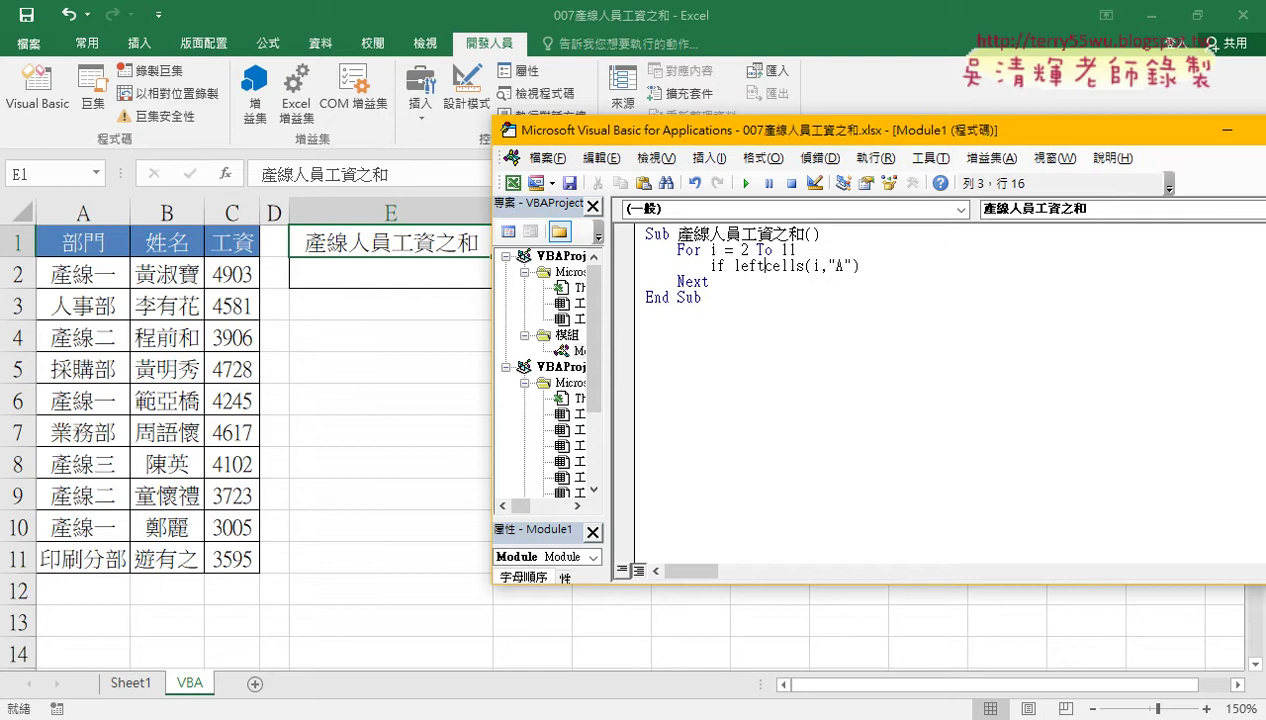
type("(")
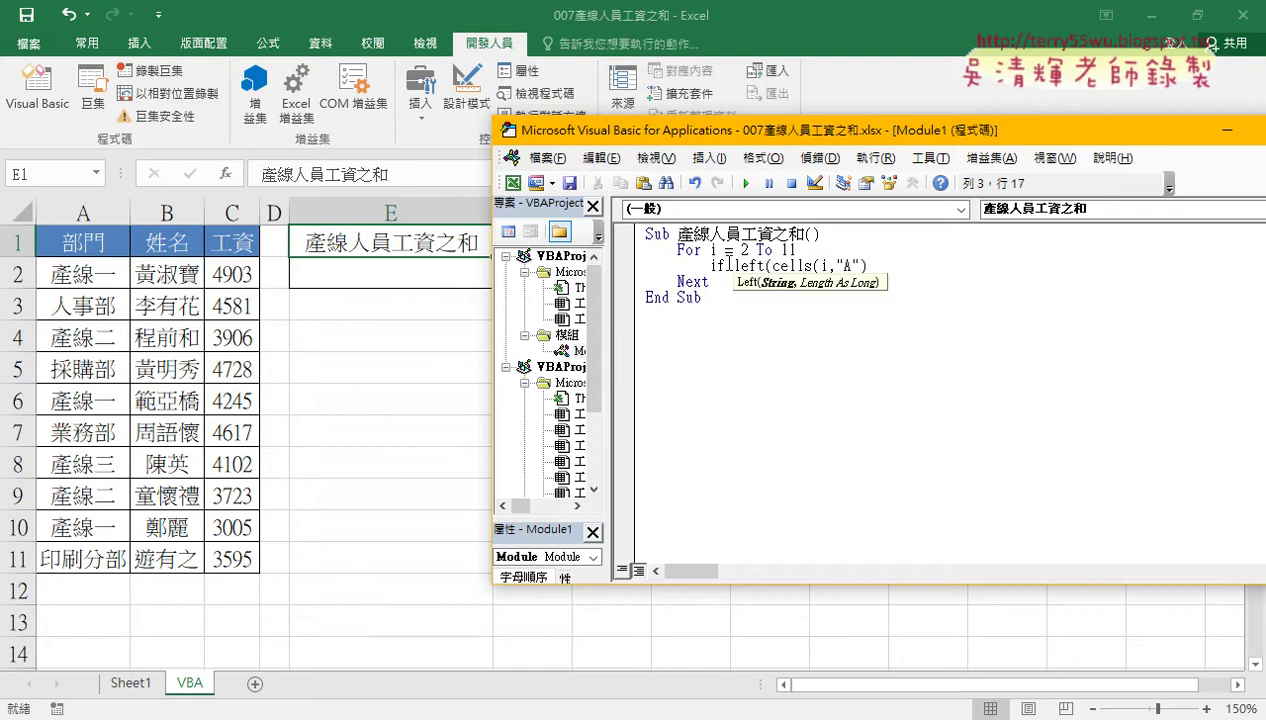
left_click(895, 262)
type(",")
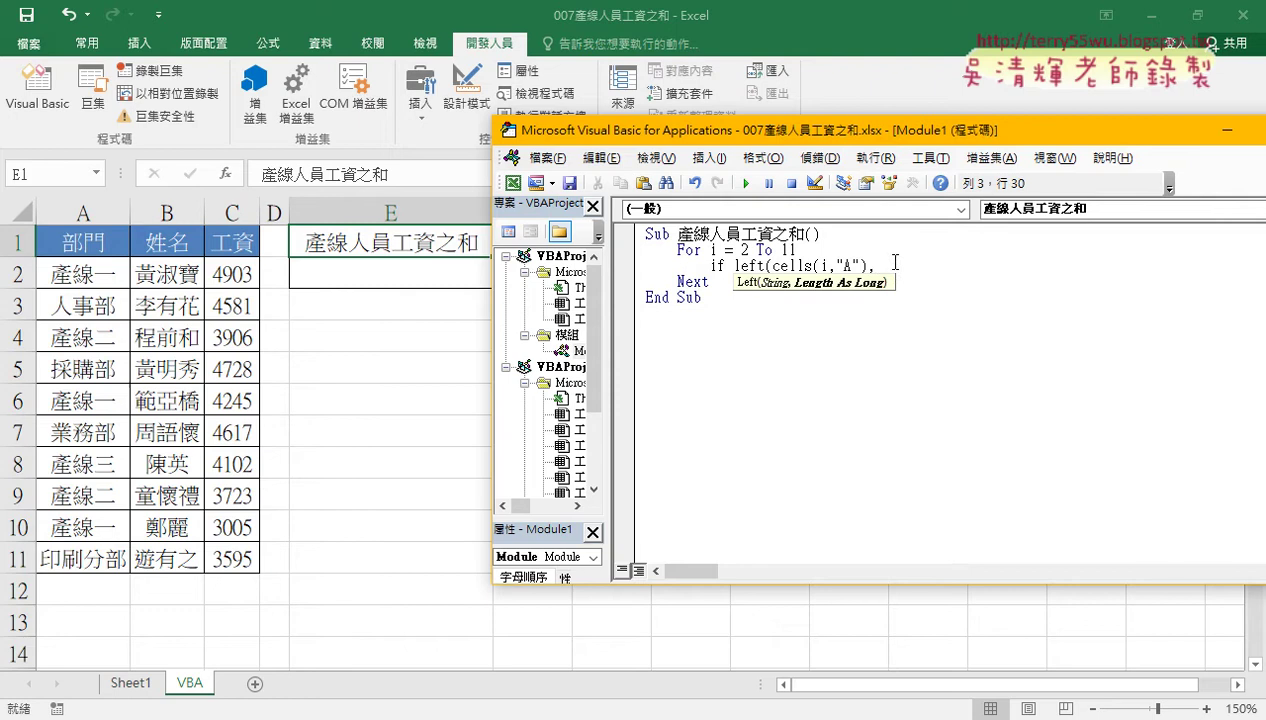
type("2)")
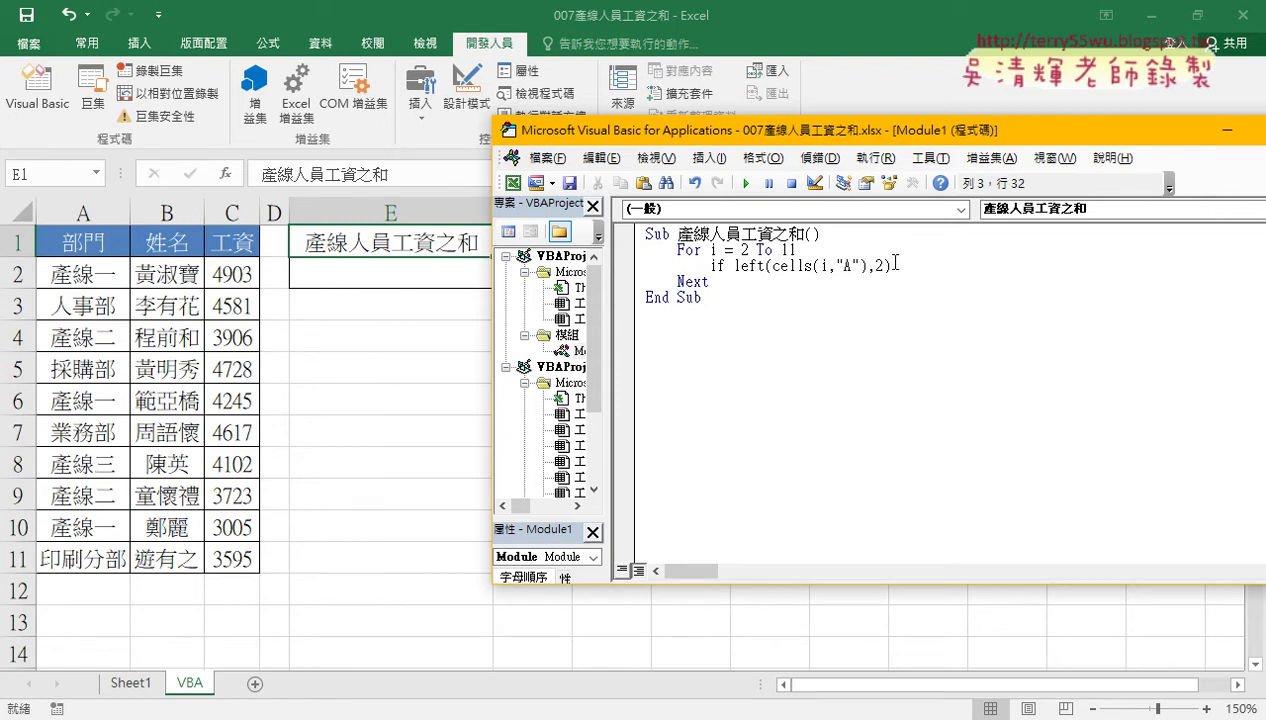
type("=")
type("\"")
type("產丁")
type("一")
type("線")
type("\"")
type("th")
type("en")
key("Return")
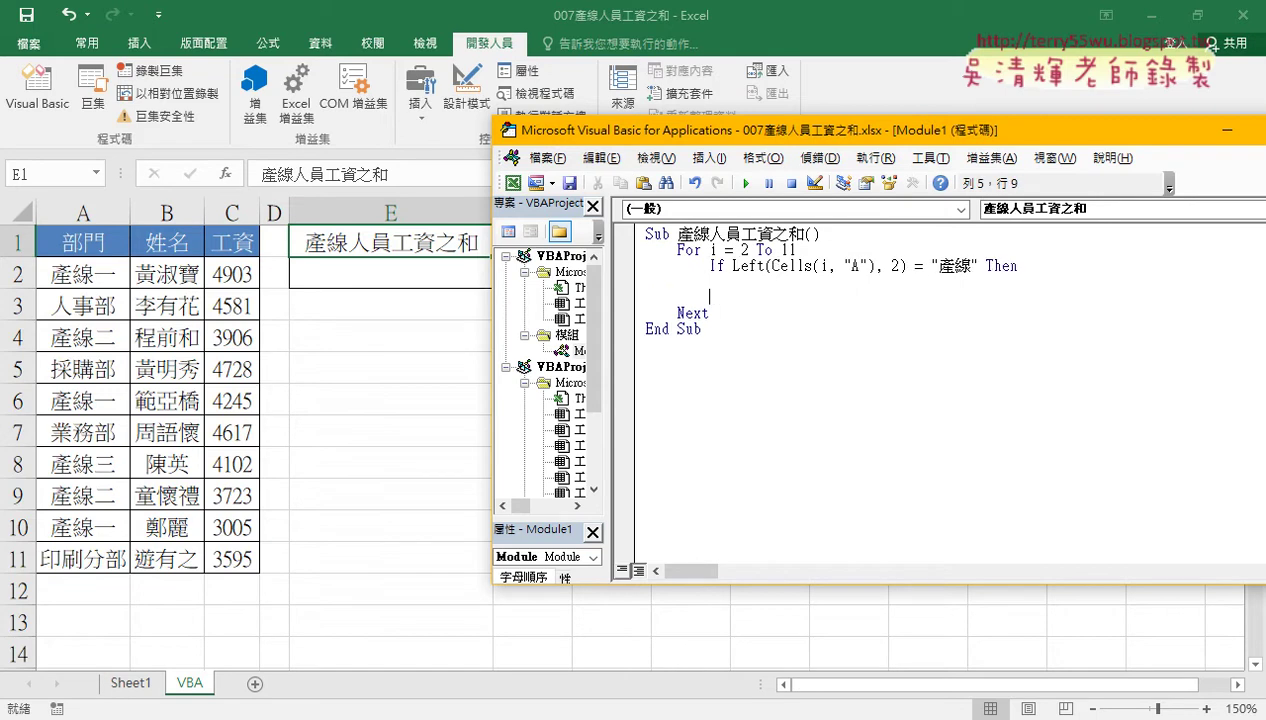
type("end")
type(" if")
Step: Add Sum = 0 on a new indented line below the Sub declaration
key("Up")
key("Tab")
left_click(884, 236)
key("Return")
key("Tab")
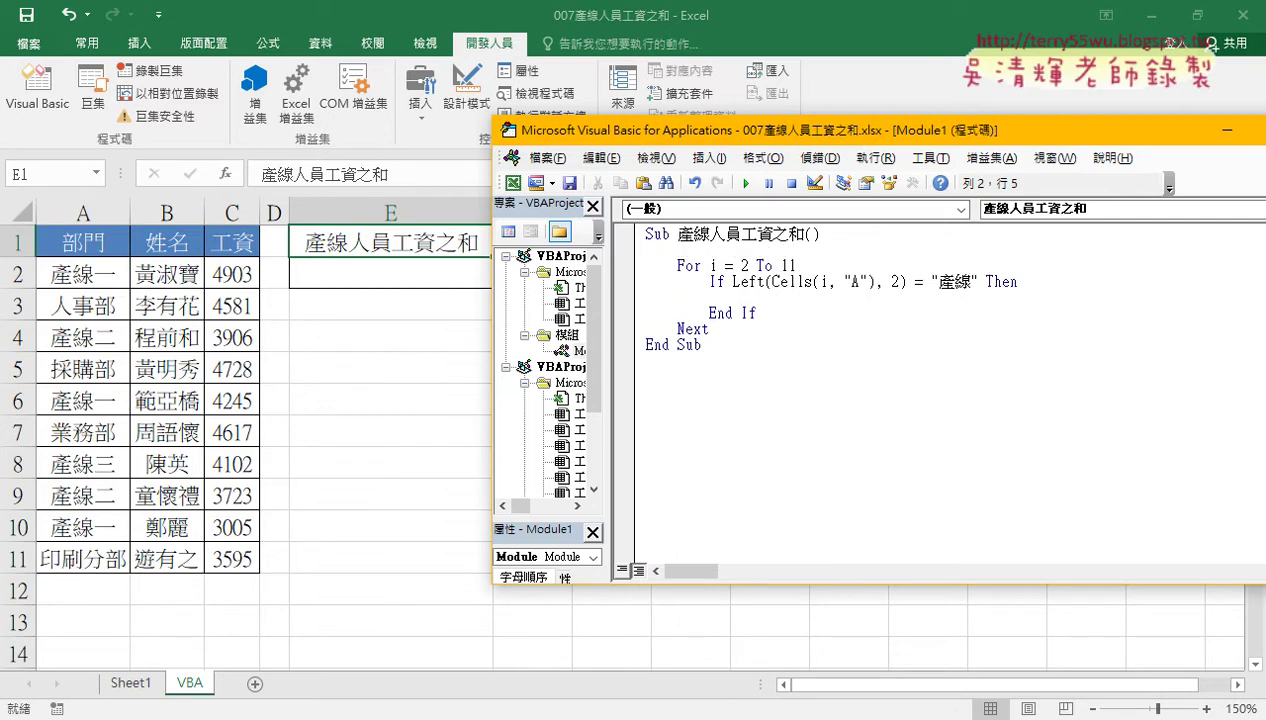
type("su")
type("m")
type("= ")
type("0")
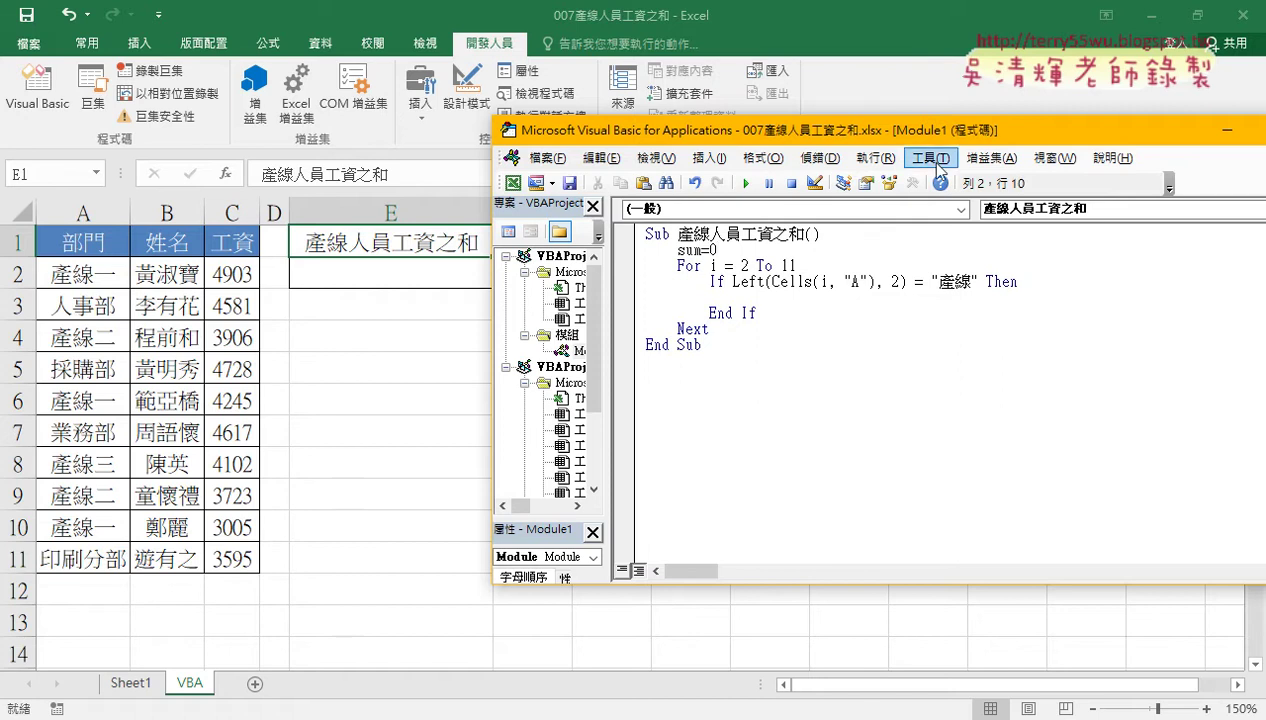
Step: Begin the accumulation line sum=sum+ inside the If block
left_click(845, 308)
left_click_drag(737, 250, 676, 250)
left_click(741, 264)
left_click(785, 298)
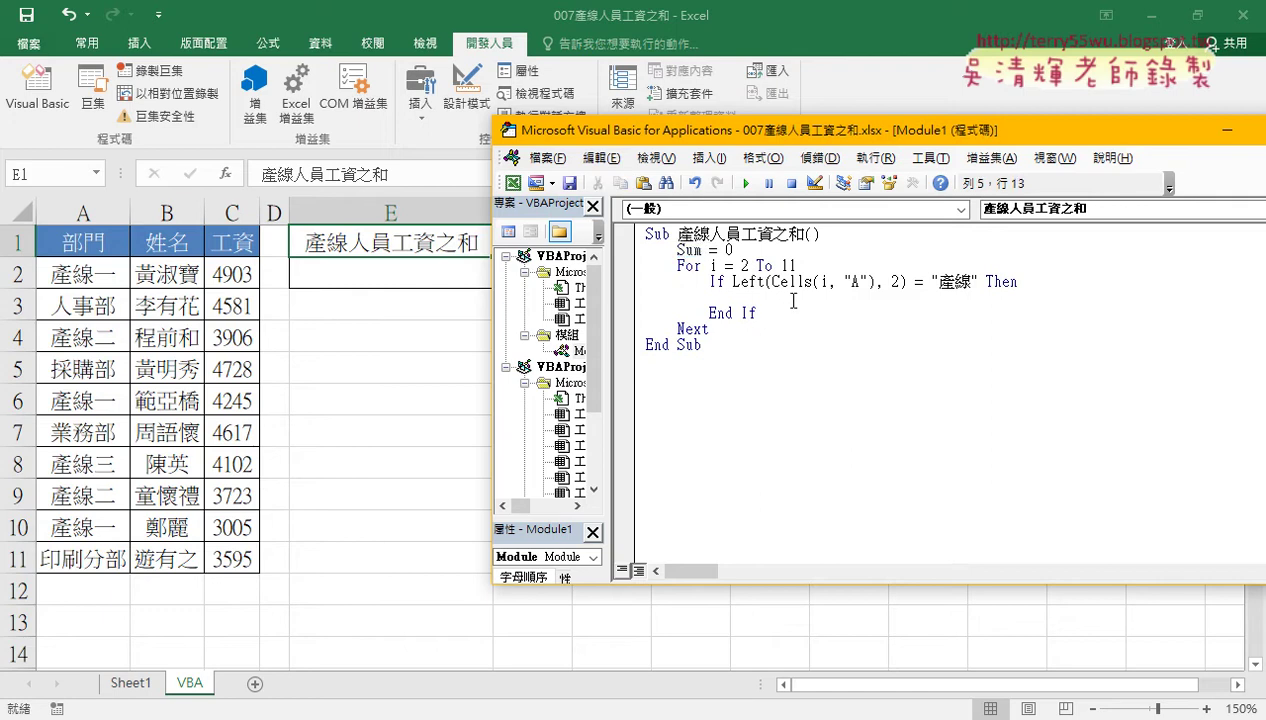
type("su")
type("m")
type("=s")
type("um+")
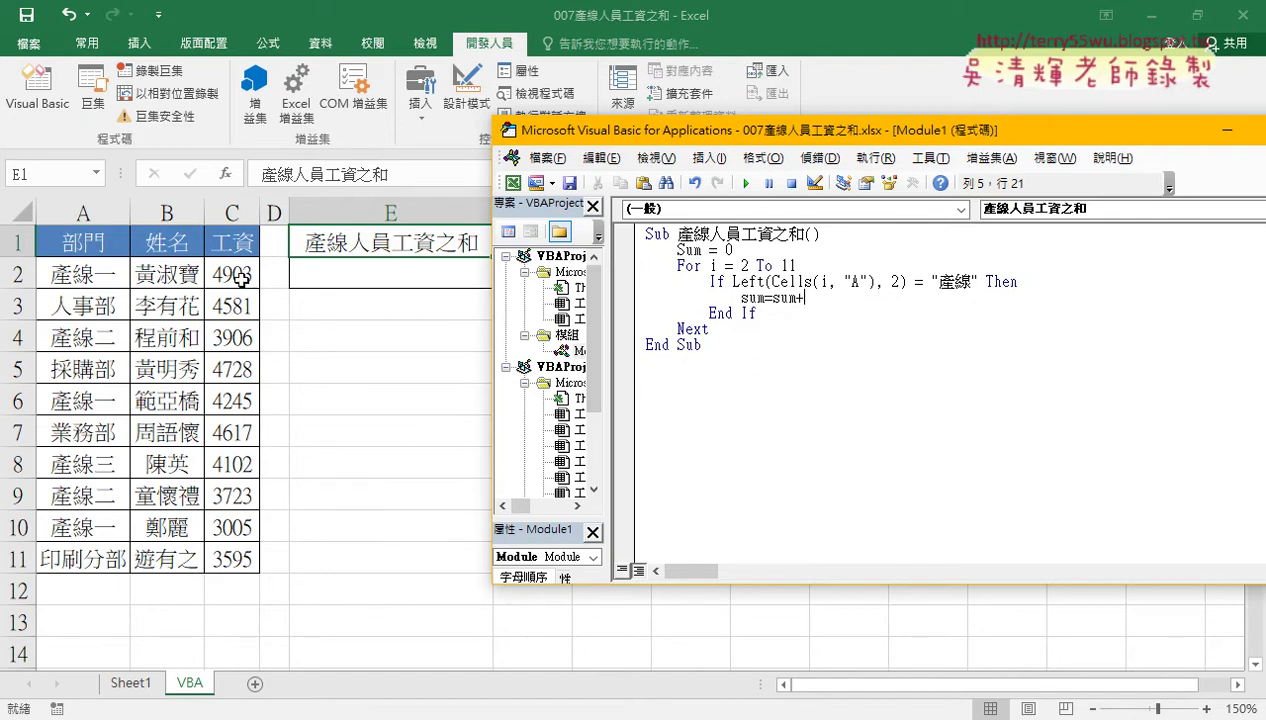
Step: Dismiss the compile error and complete the line as Sum = Sum + Cells(i, "C")
left_click(755, 284)
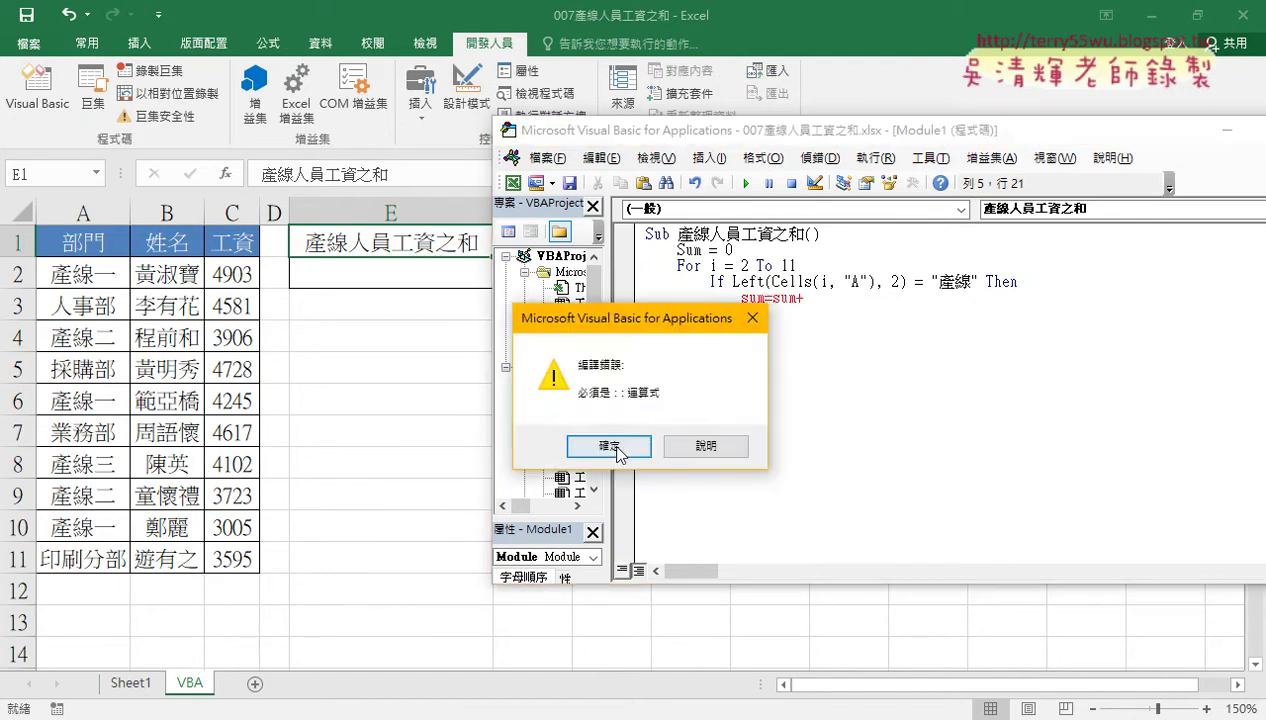
left_click(617, 450)
mouse_move(772, 282)
left_mouse_down()
mouse_move(875, 282)
mouse_move(853, 302)
mouse_move(884, 297)
left_mouse_up()
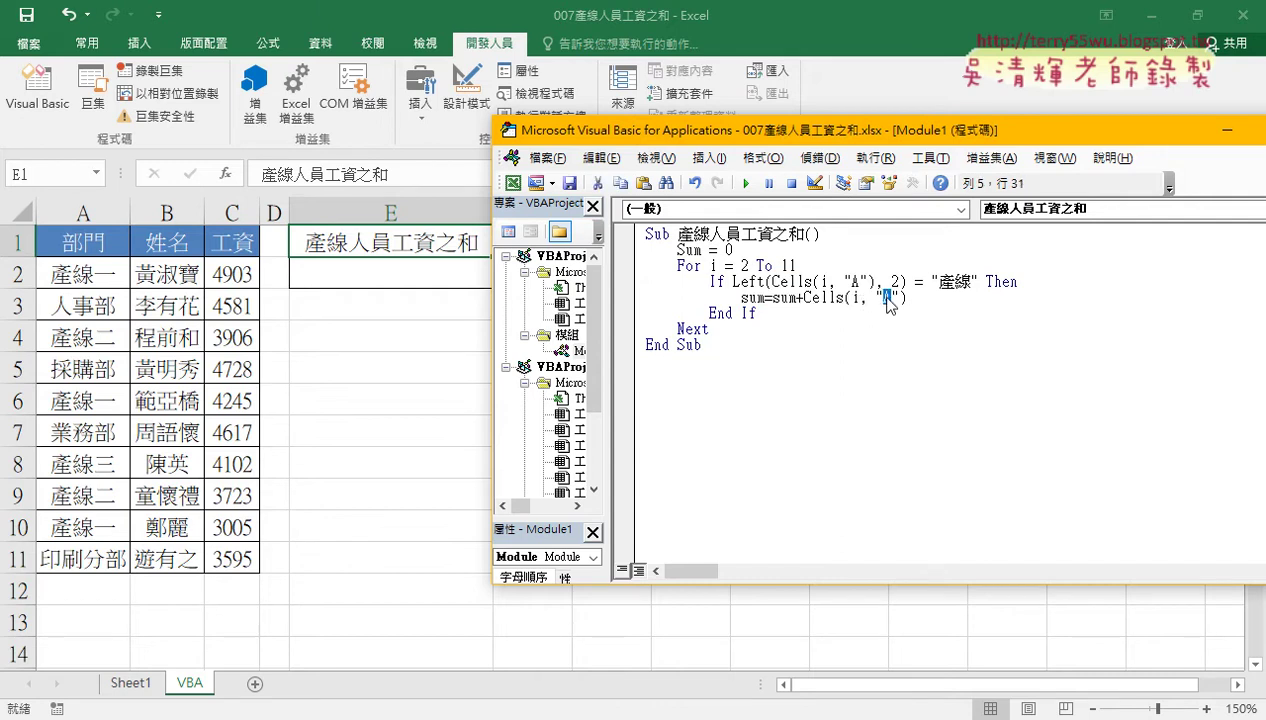
type("C")
left_click(918, 415)
left_click_drag(938, 297, 788, 297)
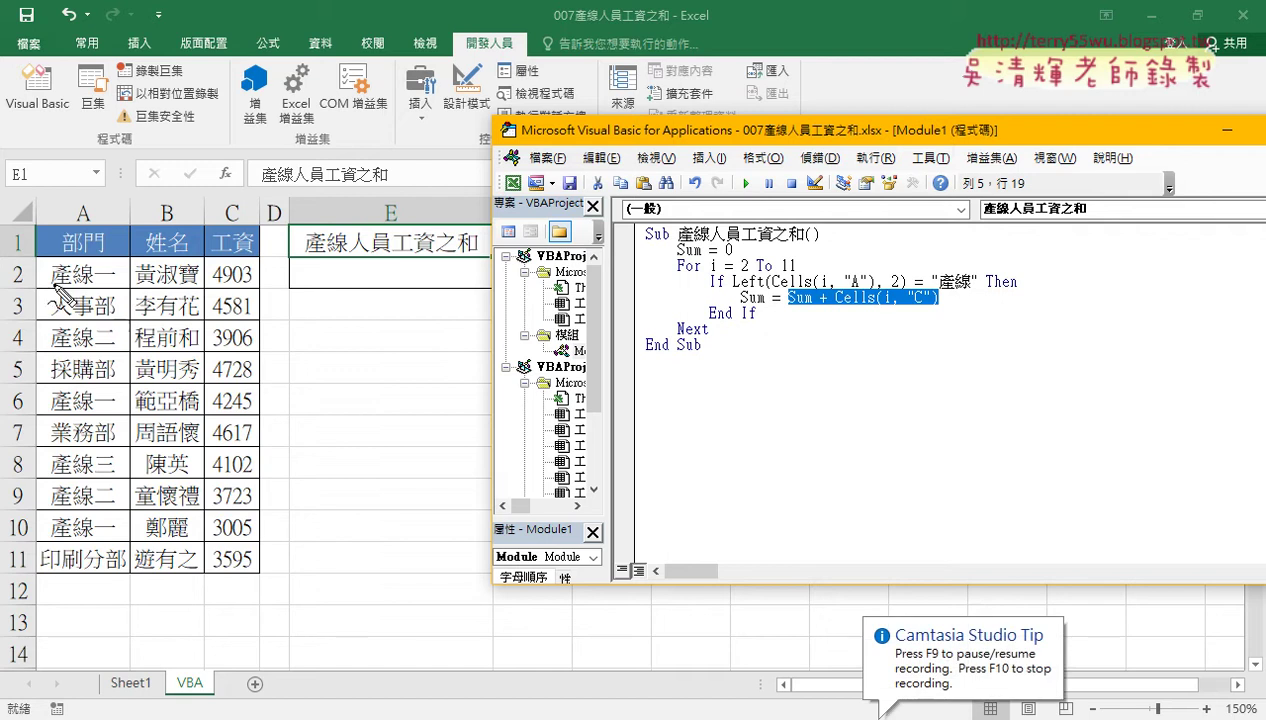
left_click_drag(50, 284, 88, 284)
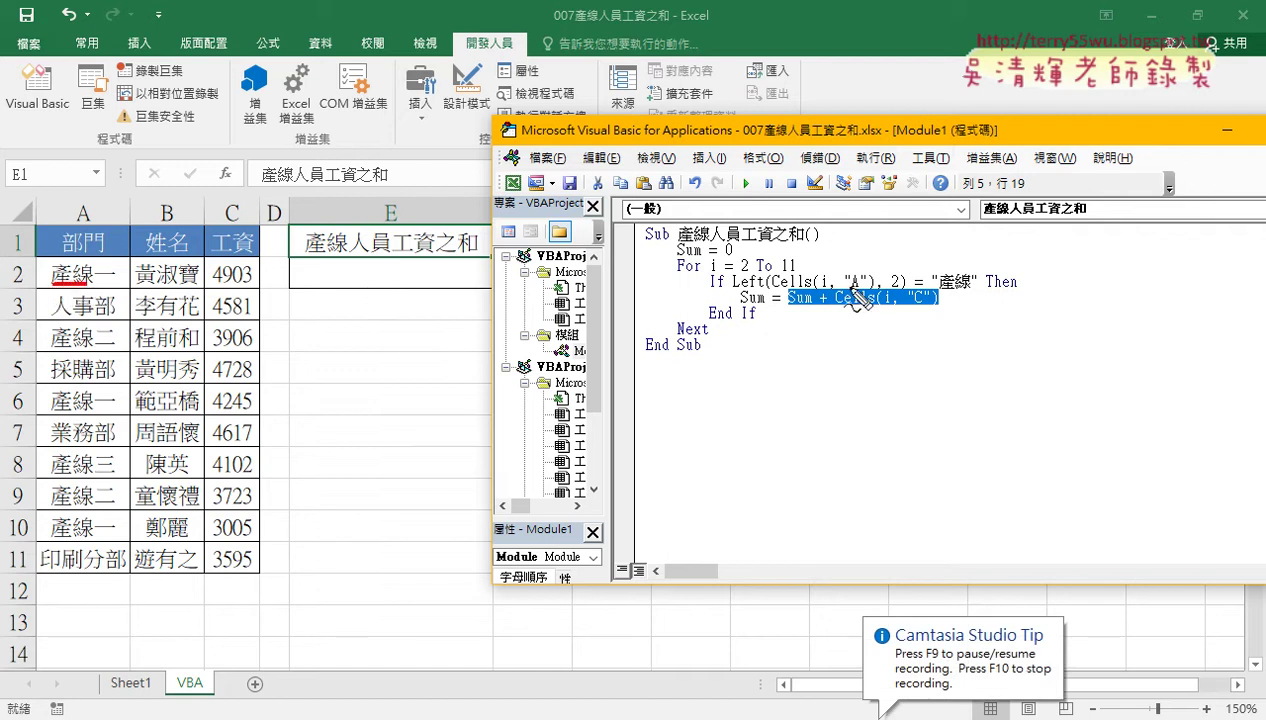
mouse_move(248, 288)
left_mouse_down()
mouse_move(203, 286)
mouse_move(264, 286)
left_mouse_up()
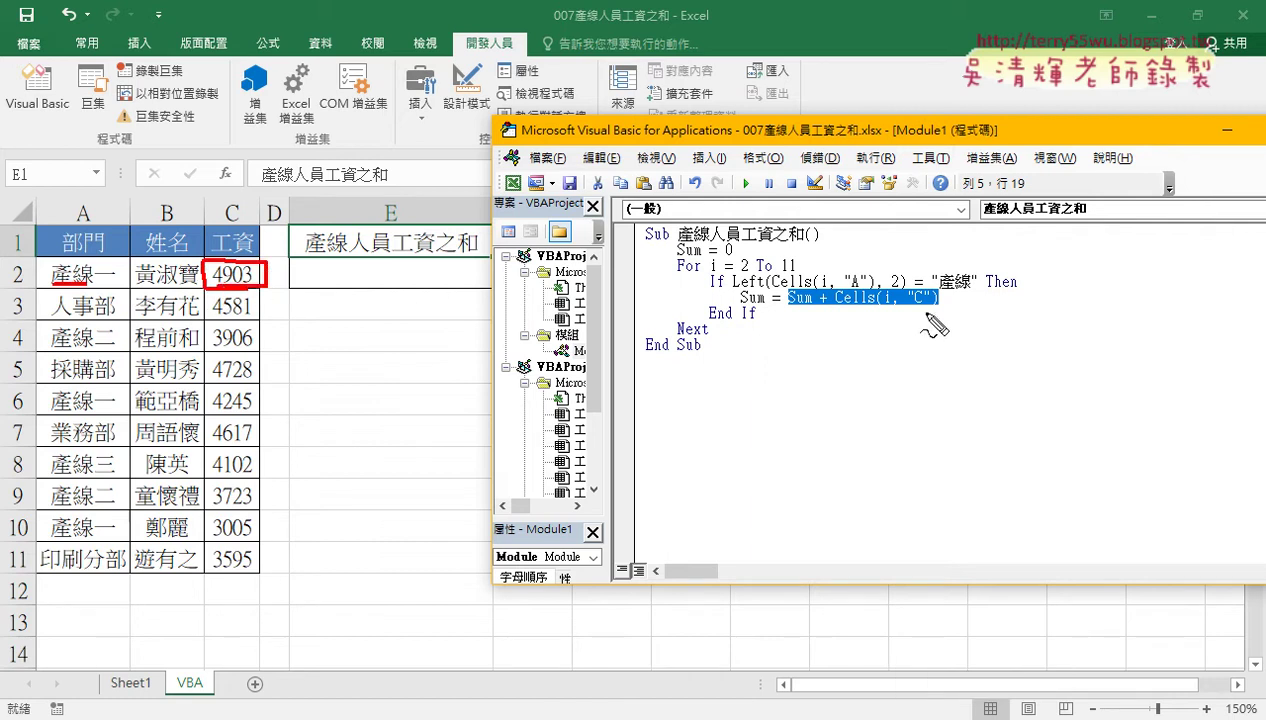
left_click_drag(926, 310, 789, 308)
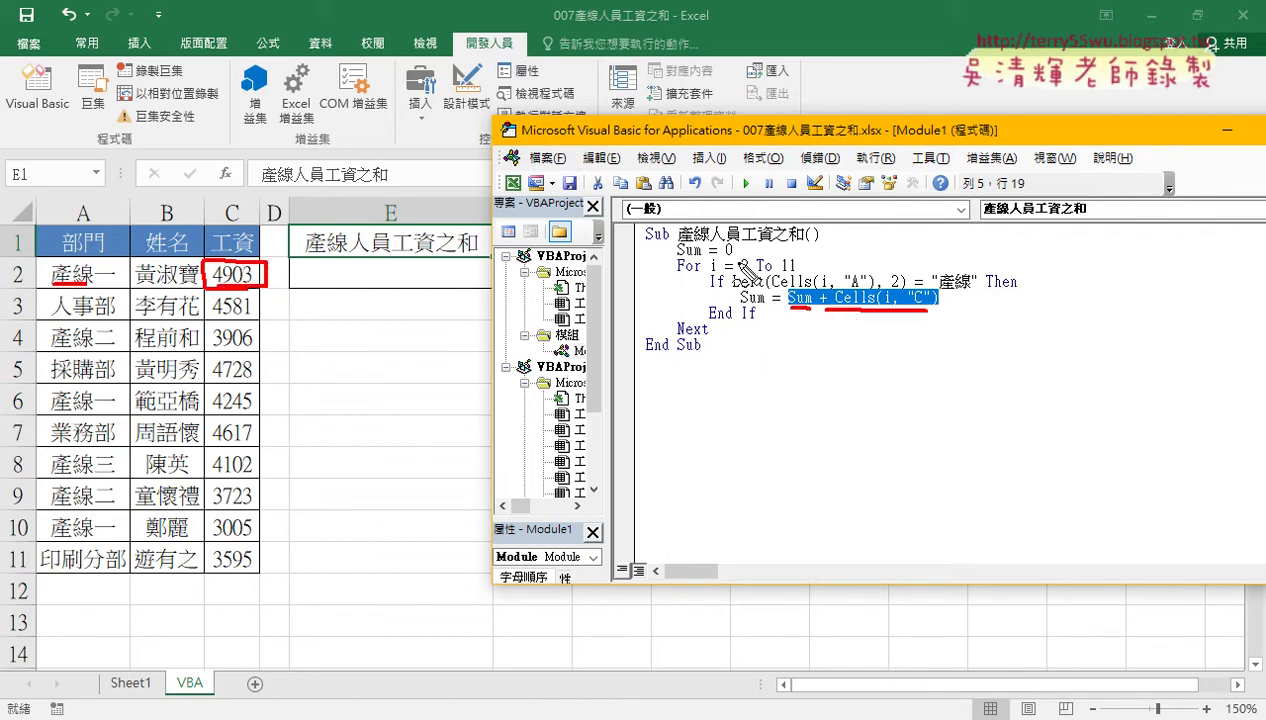
mouse_move(725, 258)
left_mouse_down()
mouse_move(802, 296)
mouse_move(778, 314)
left_mouse_up()
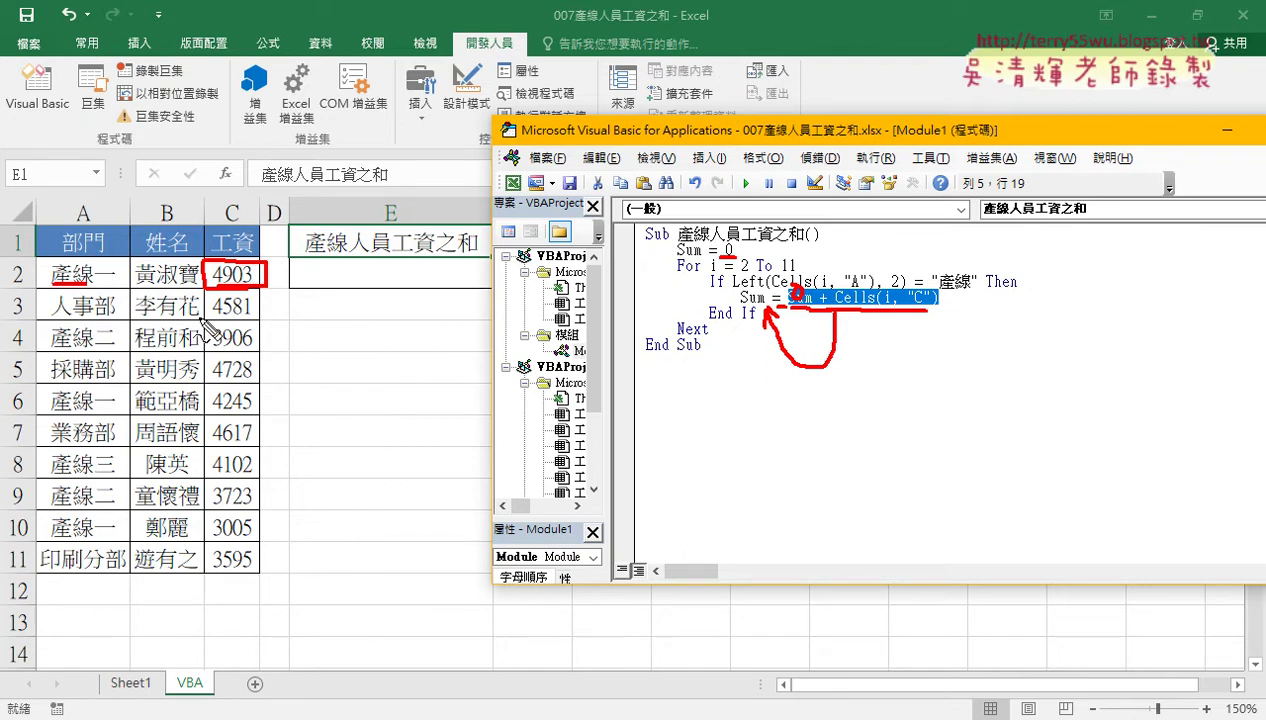
mouse_move(52, 351)
left_mouse_down()
mouse_move(88, 349)
mouse_move(55, 351)
left_mouse_up()
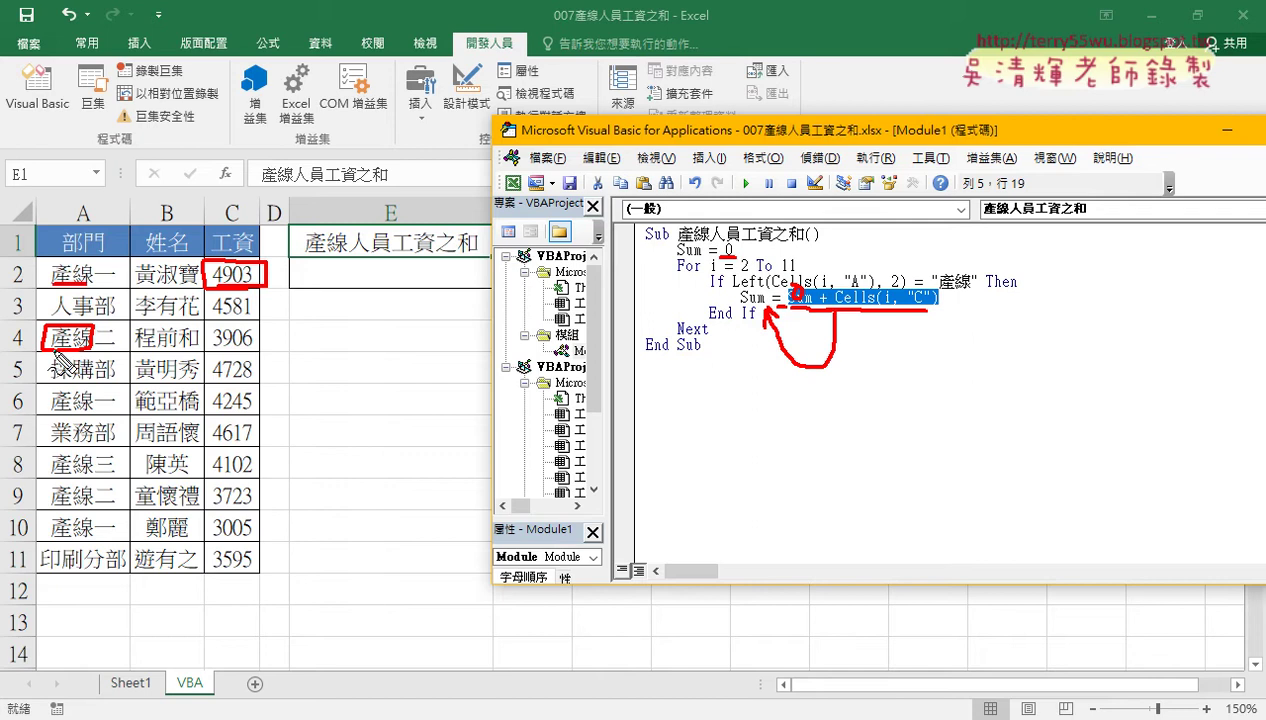
left_click_drag(213, 352, 250, 352)
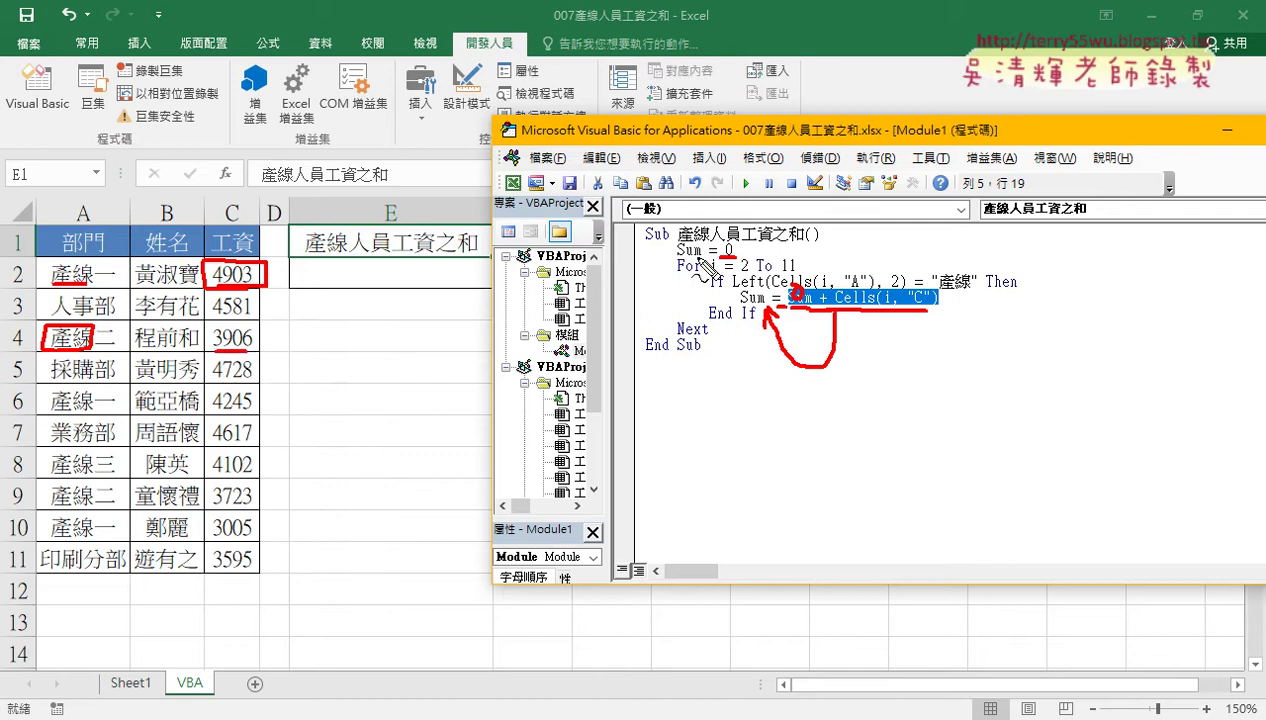
left_click_drag(661, 256, 722, 255)
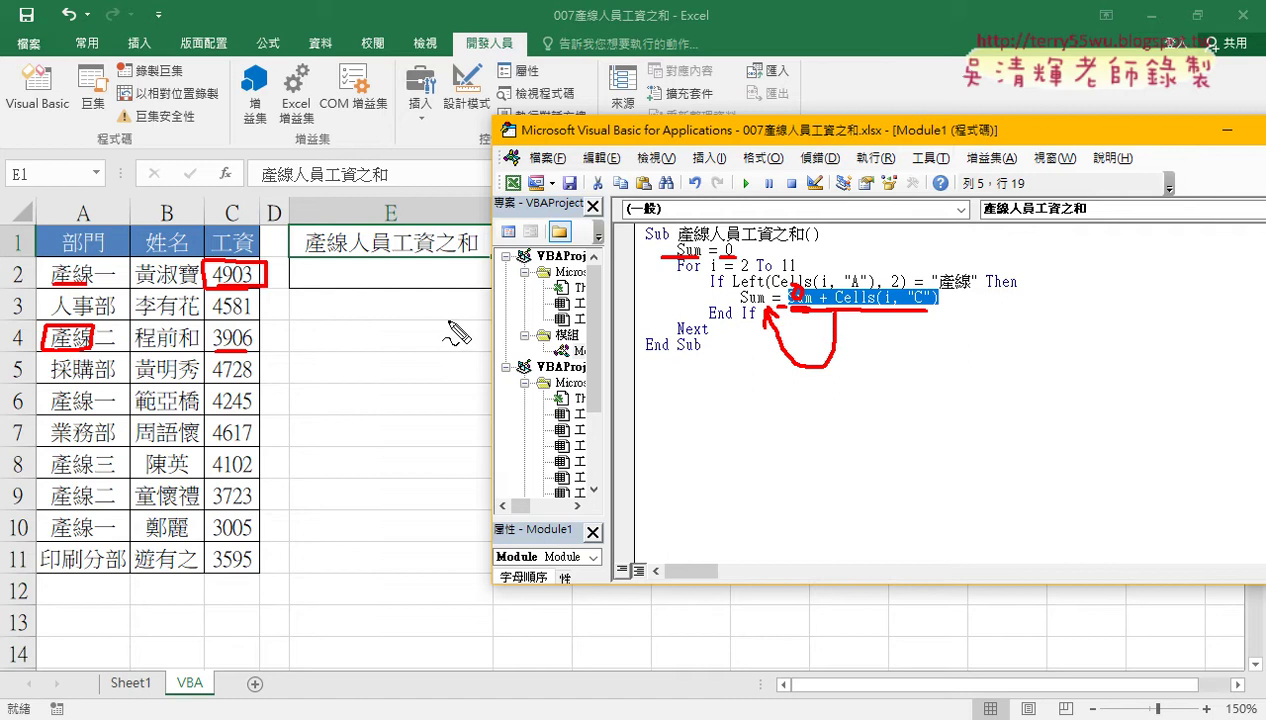
left_click_drag(214, 324, 256, 353)
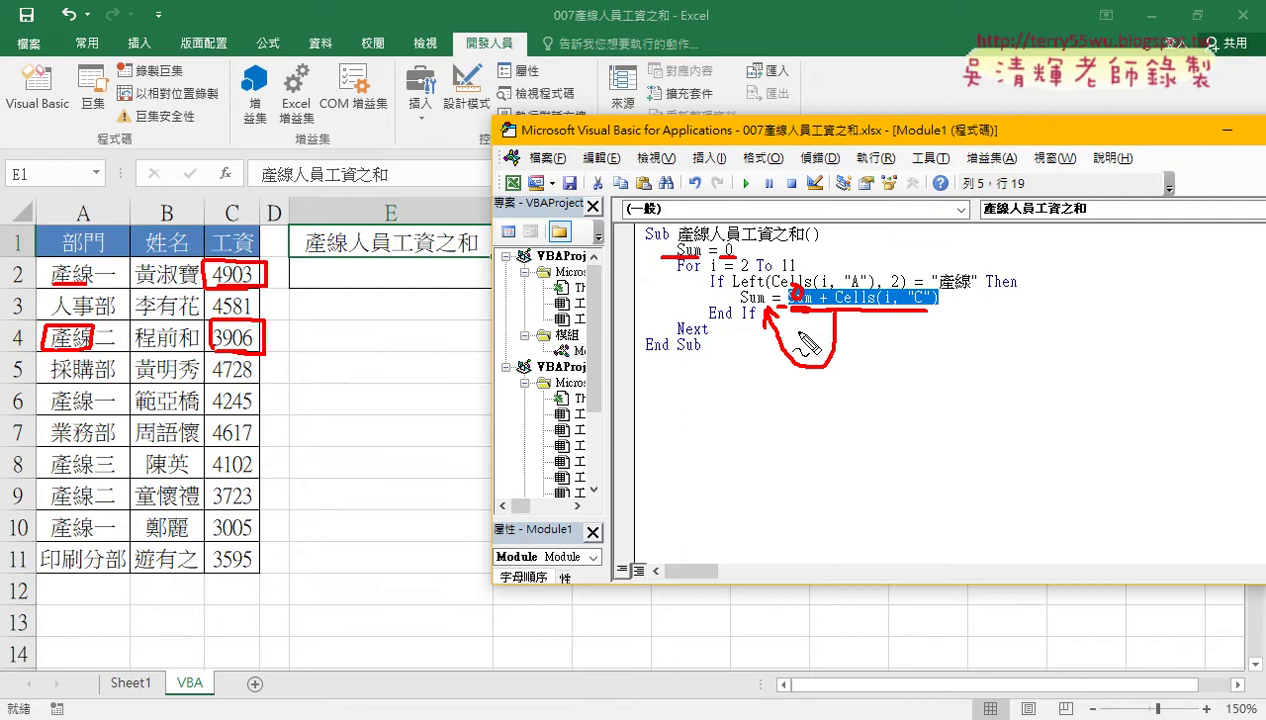
Step: Open an empty indented line after Next, ready for the statement that outputs Sum
key("Escape")
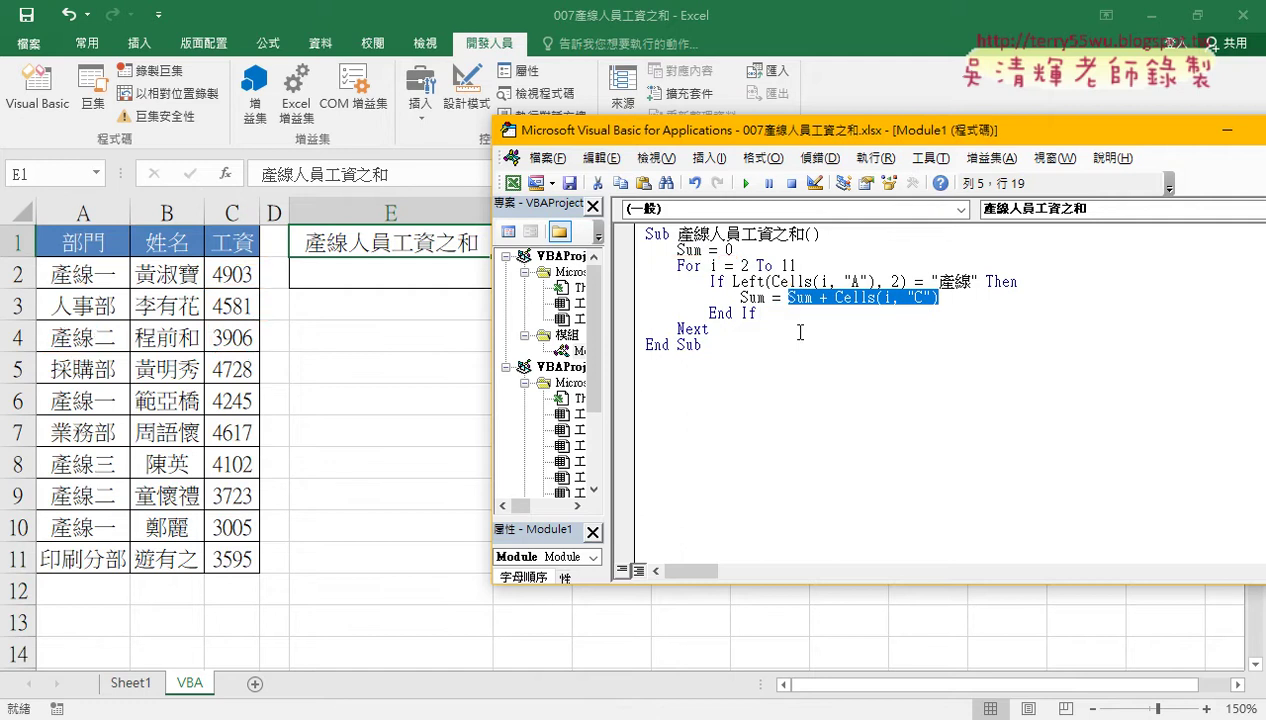
left_click(800, 332)
key("Return")
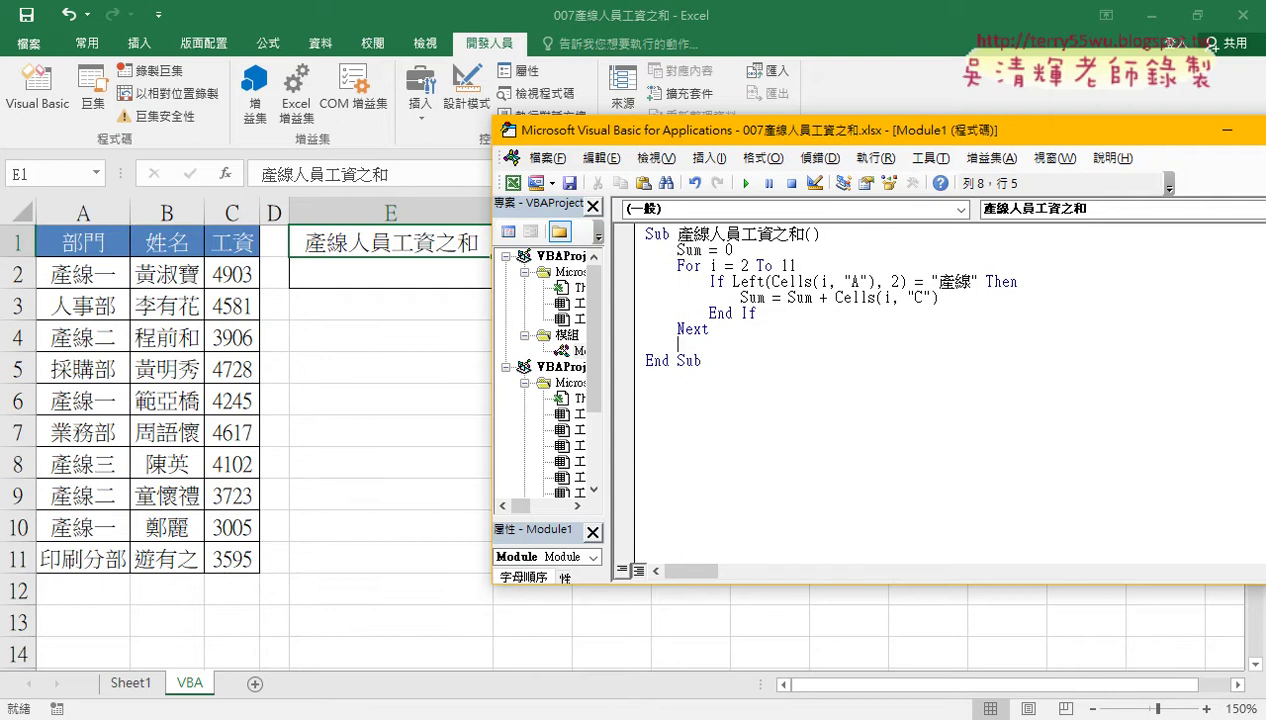
left_click(756, 297)
double_click(752, 297)
left_click_drag(696, 137, 748, 137)
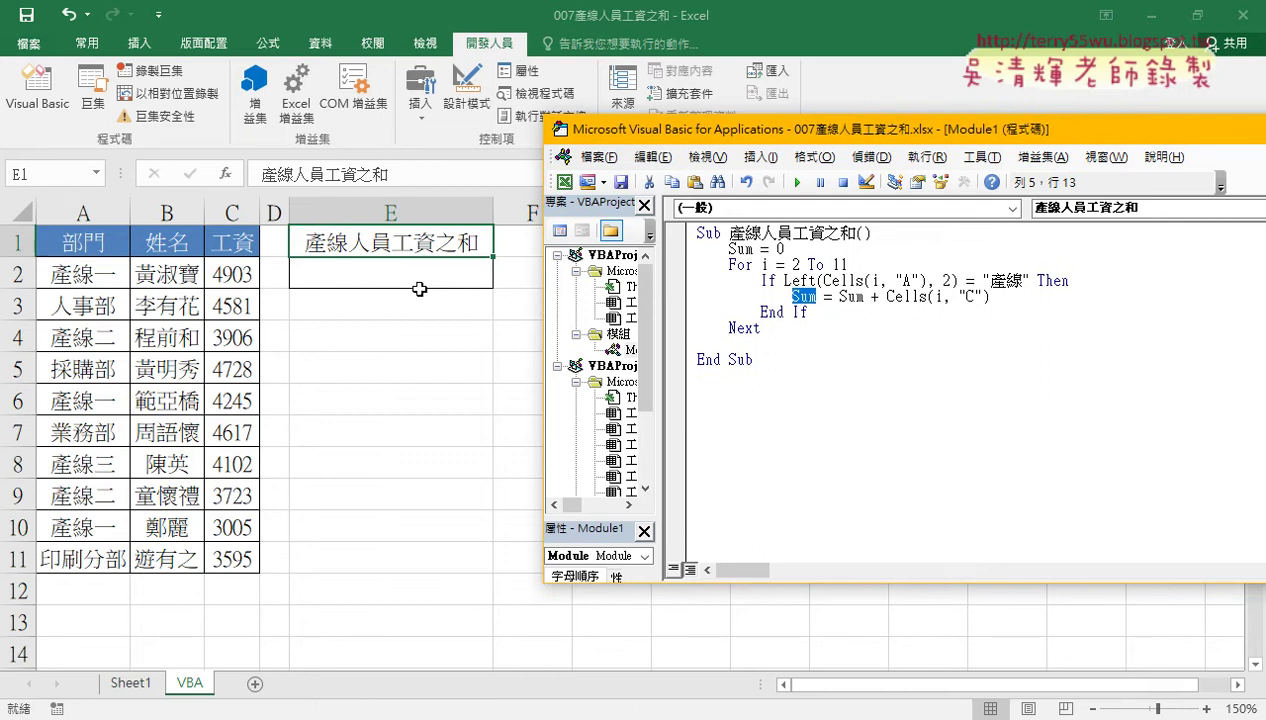
left_click(791, 343)
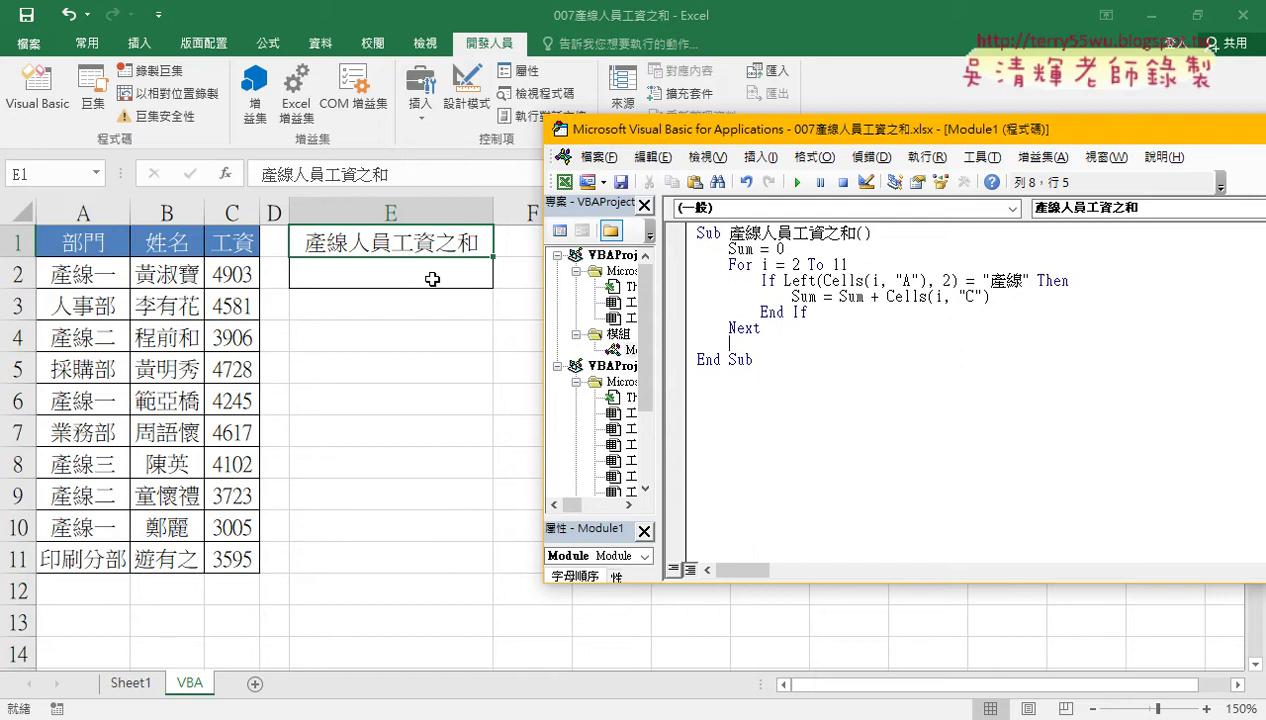
Step: Write Range("E2") = Sum after Next so the total goes into cell E2
type("r")
type("ange")
type("(\"")
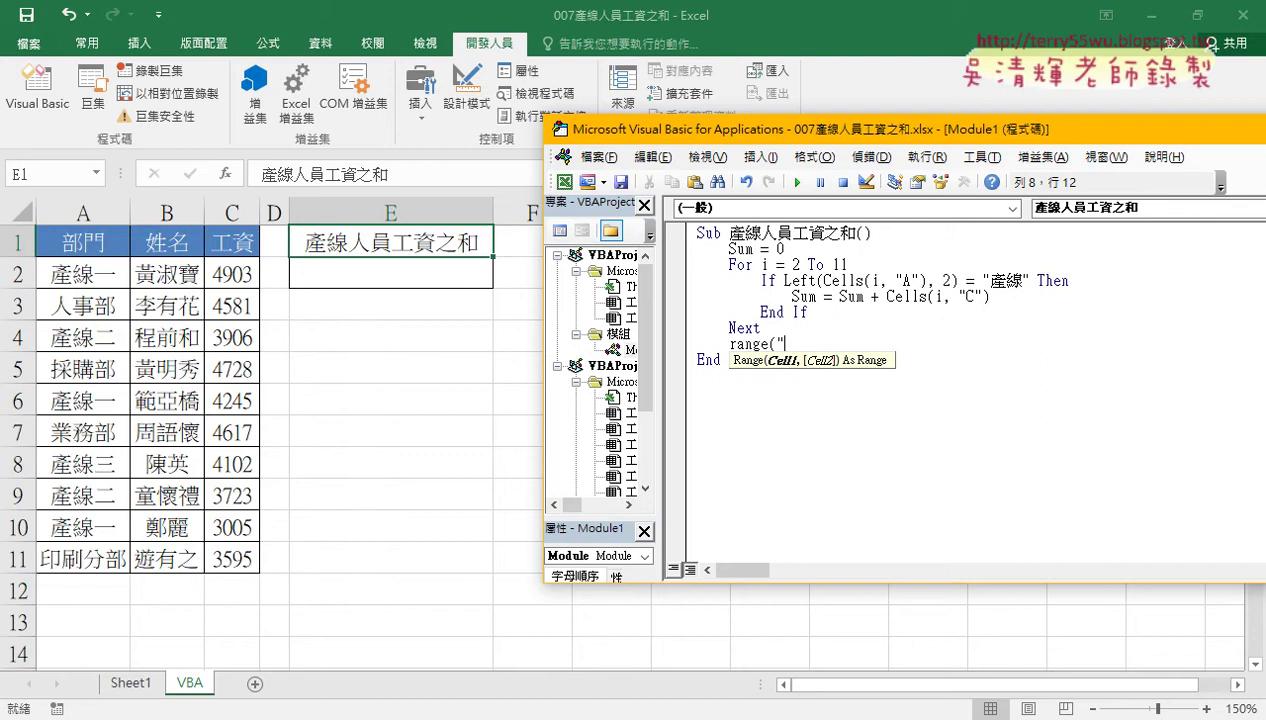
type("E2")
type("\")=")
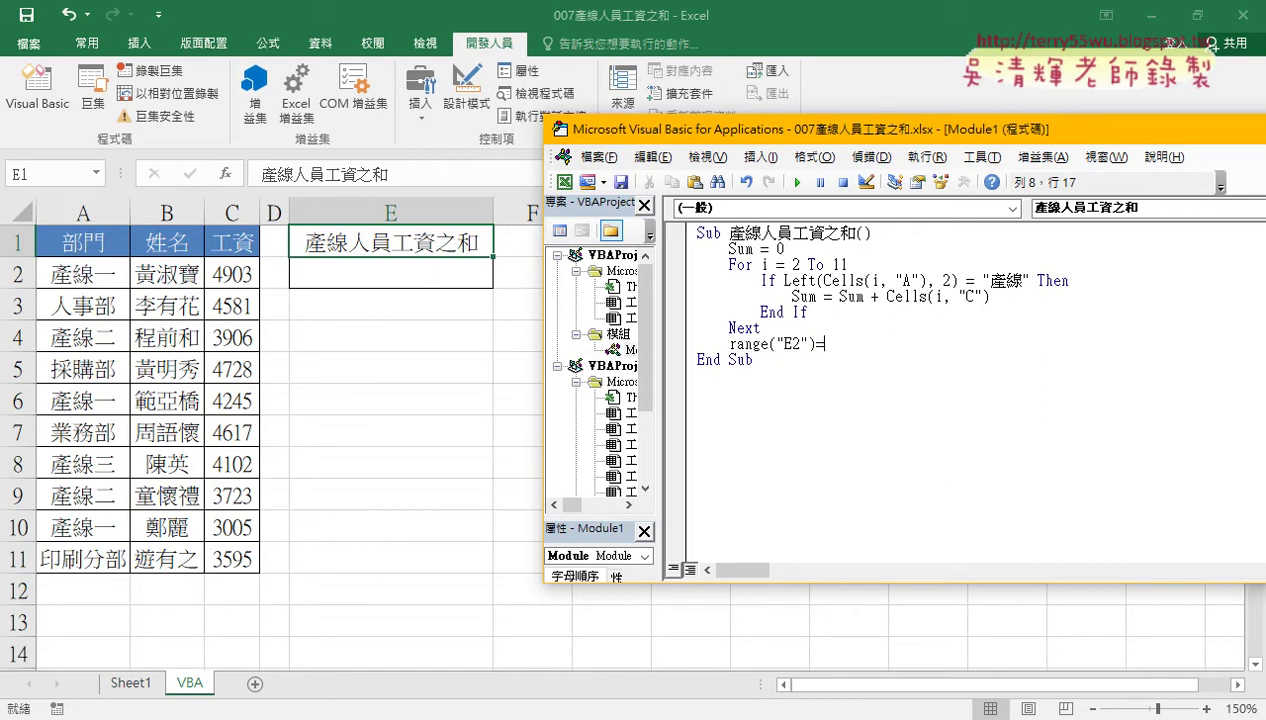
type("su")
type("m")
left_click(770, 320)
double_click(848, 342)
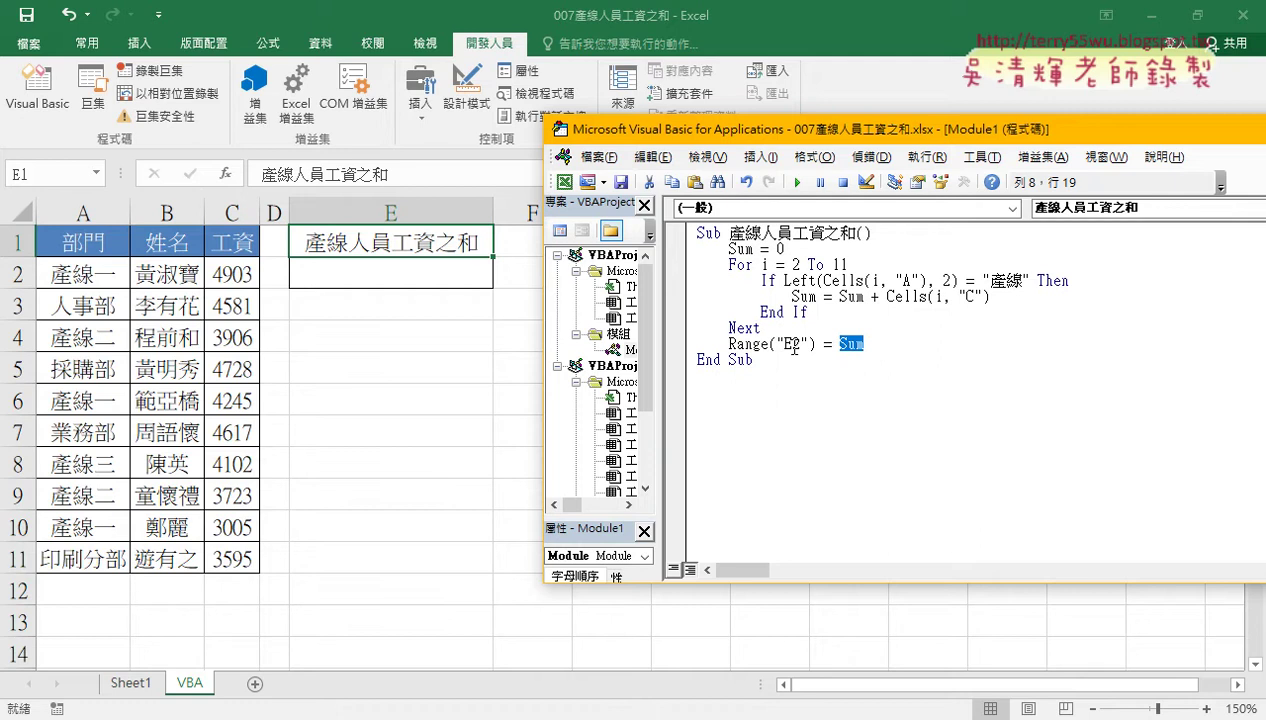
left_click_drag(839, 297, 986, 304)
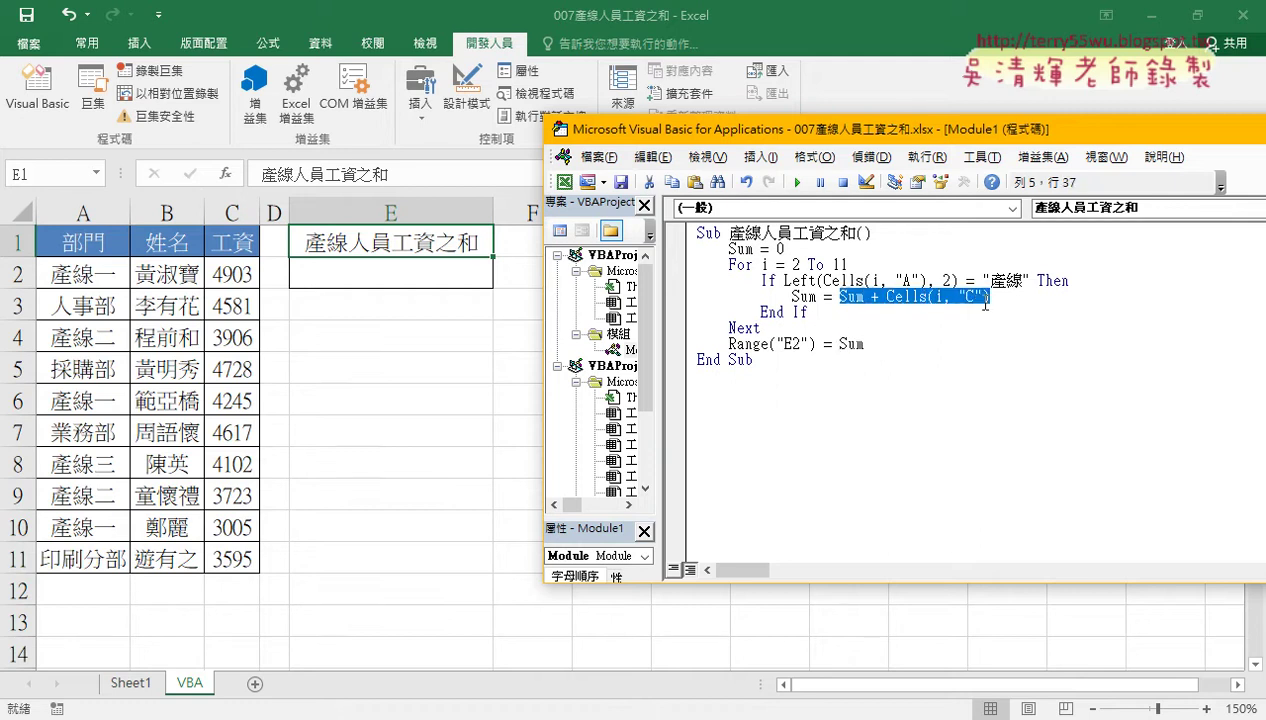
left_click_drag(864, 343, 729, 343)
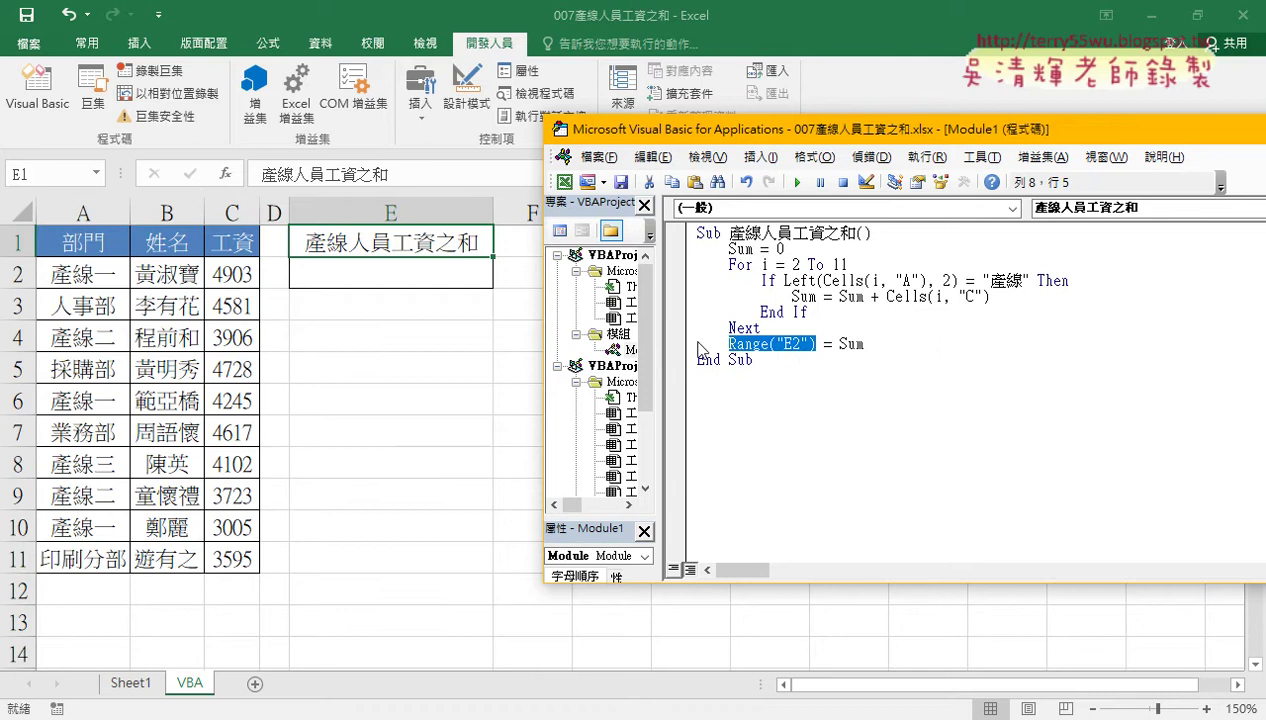
left_click(795, 362)
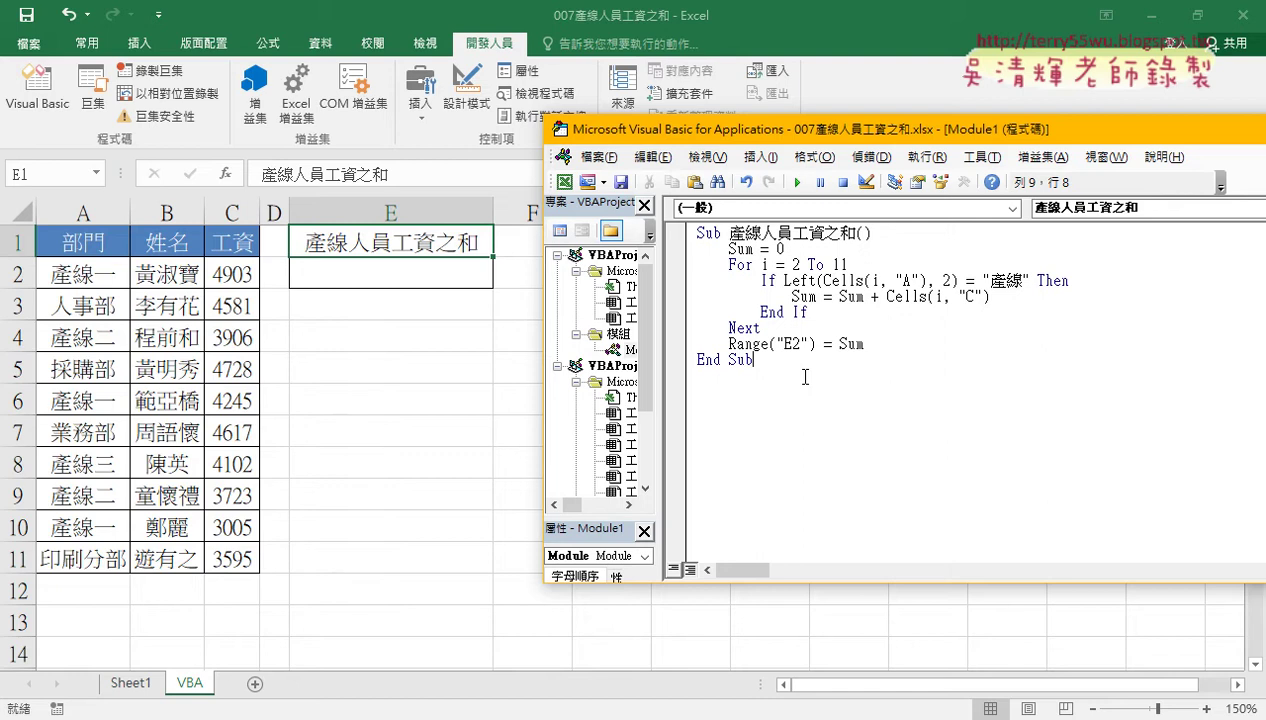
Step: Single-step the macro with F8 through the first 產線 row, adding 4903 to Sum
key("F8")
key("F8")
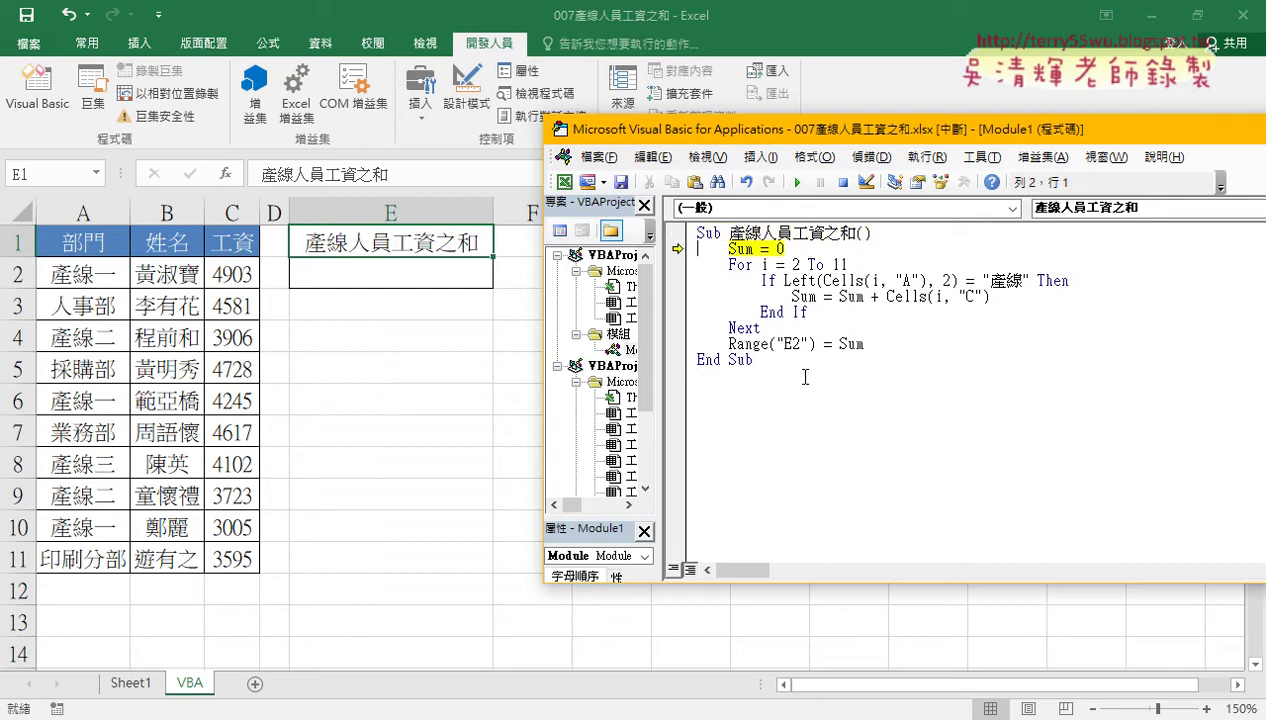
key("F8")
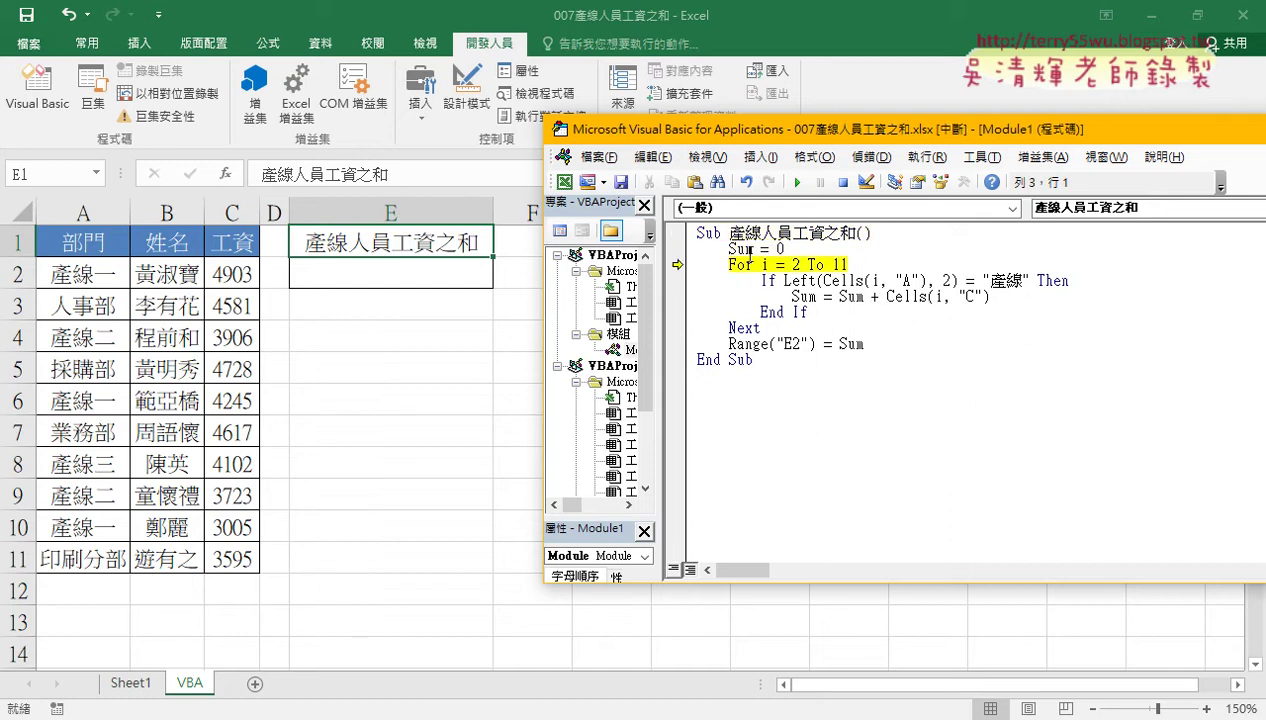
key("F8")
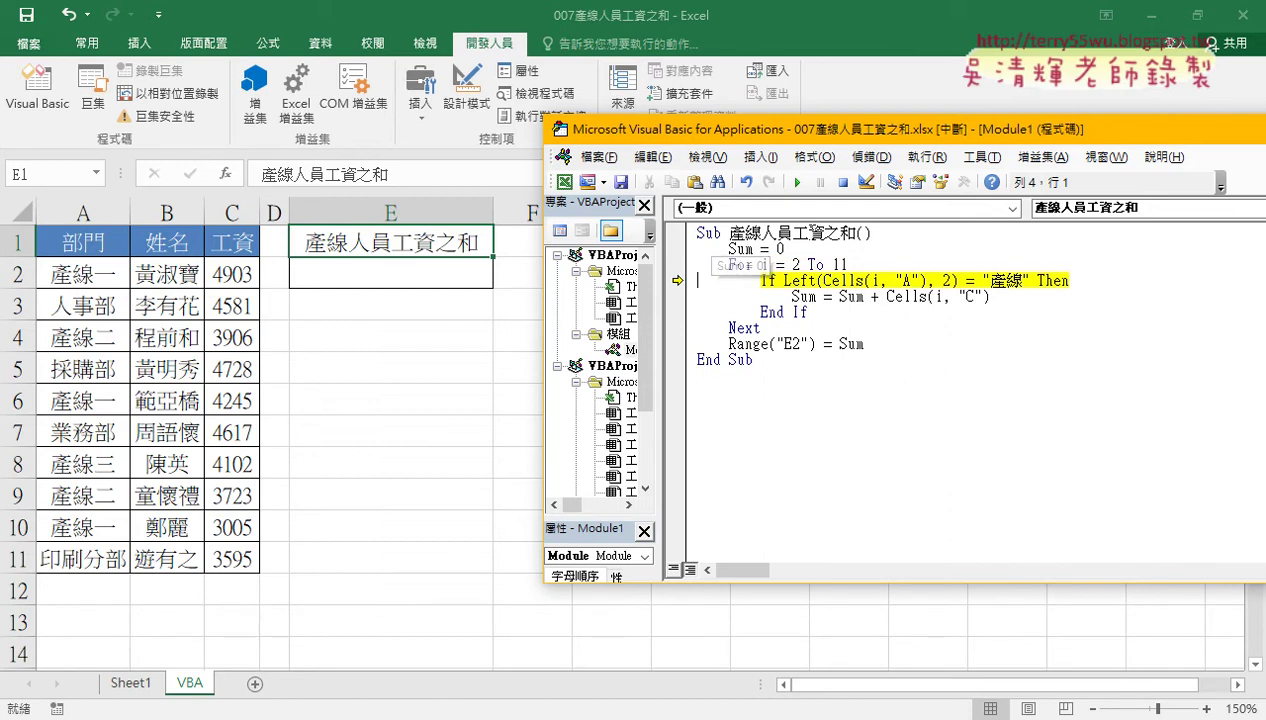
left_click_drag(784, 280, 957, 280)
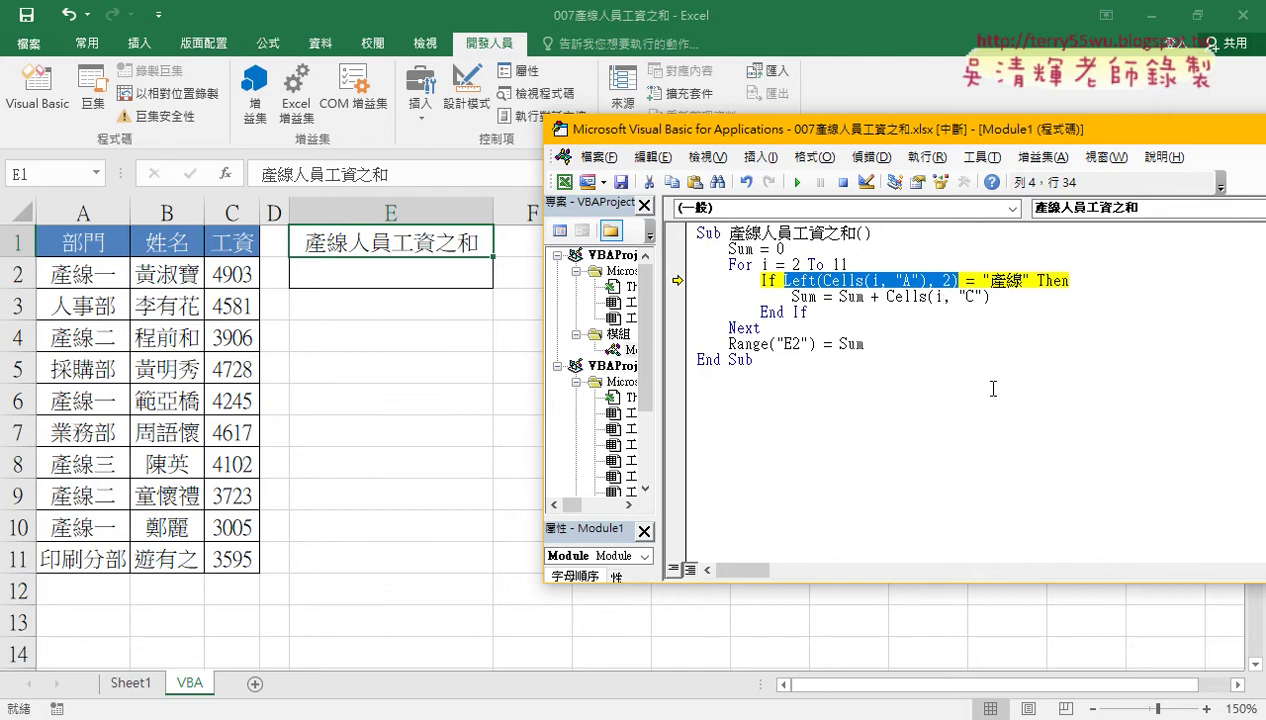
key("F8")
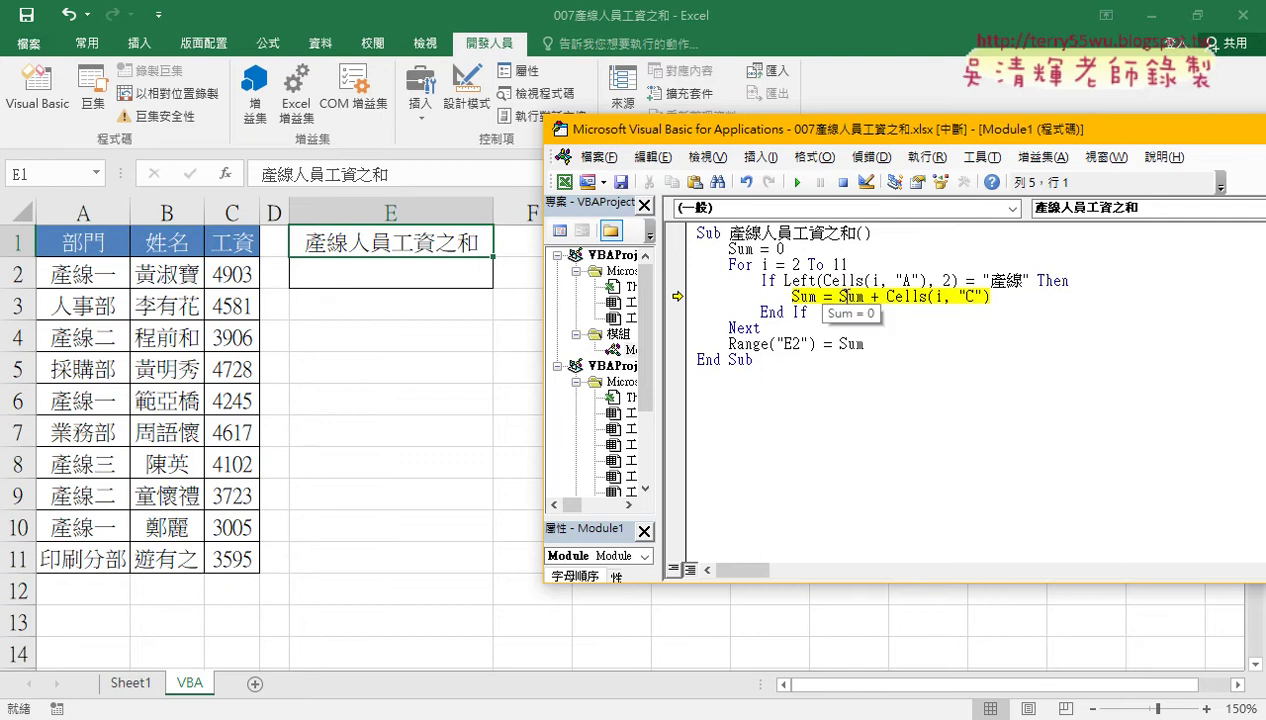
key("F8")
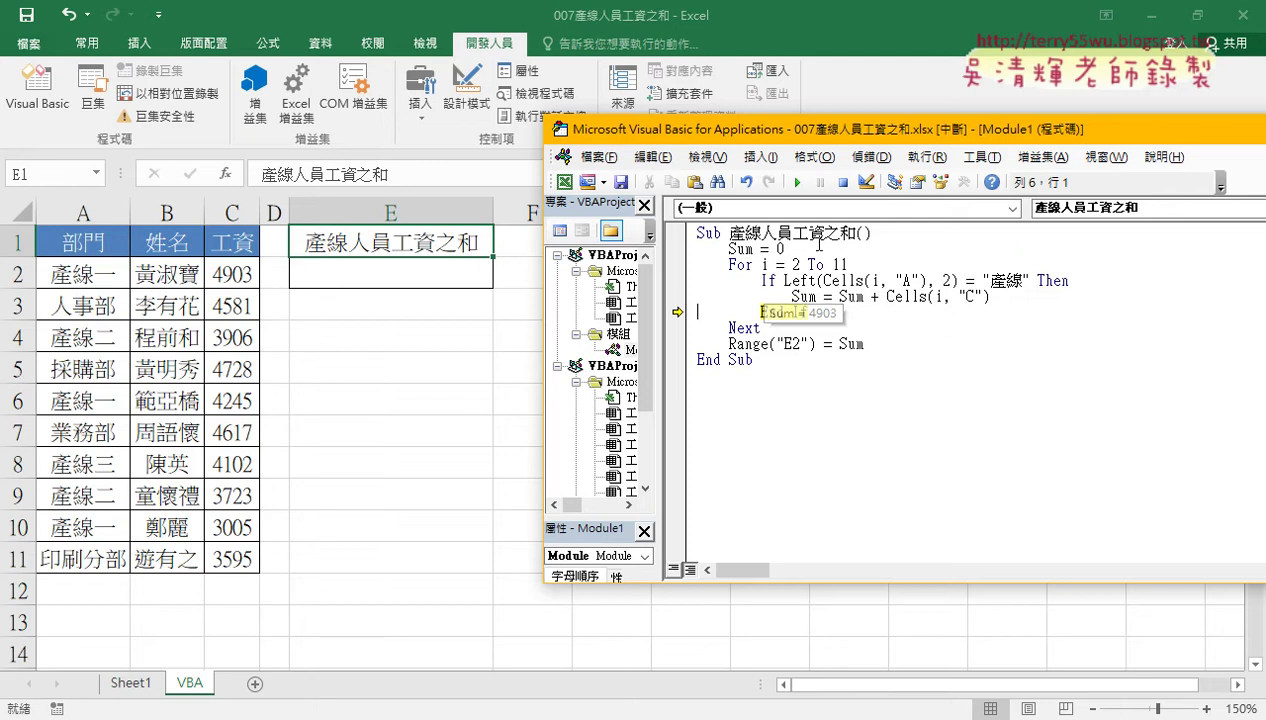
left_click(827, 297)
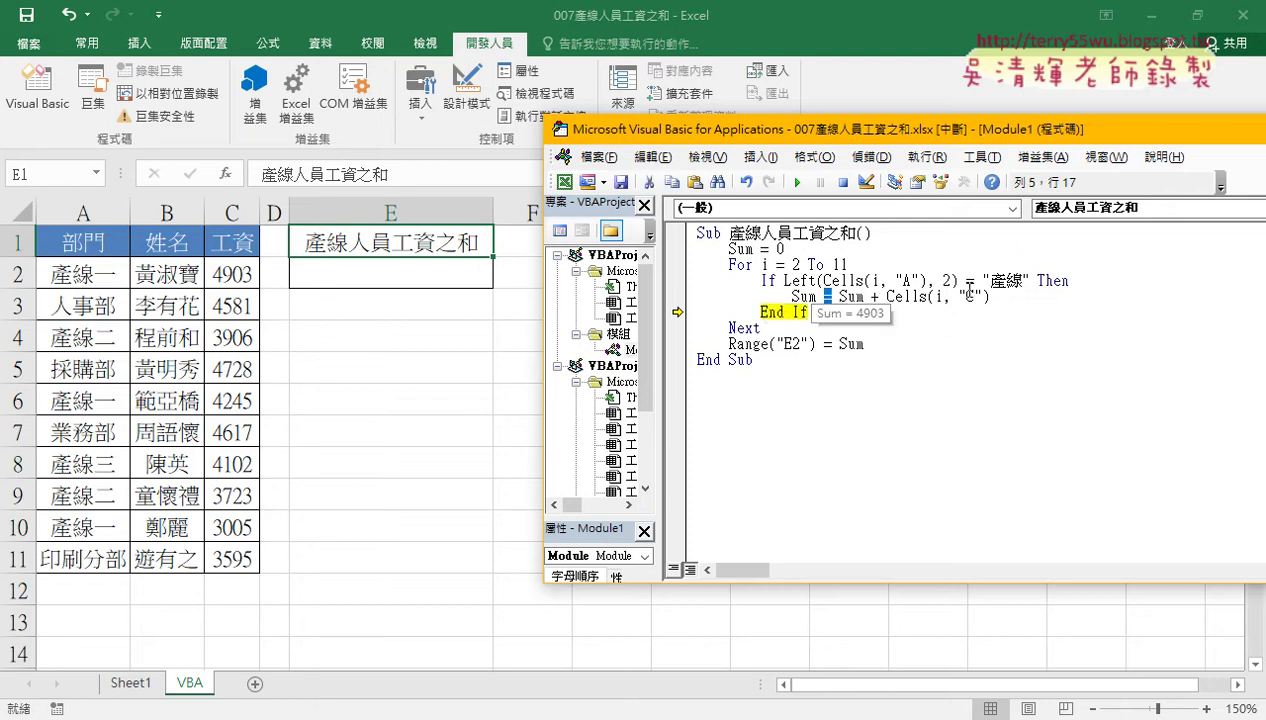
left_click_drag(990, 297, 790, 297)
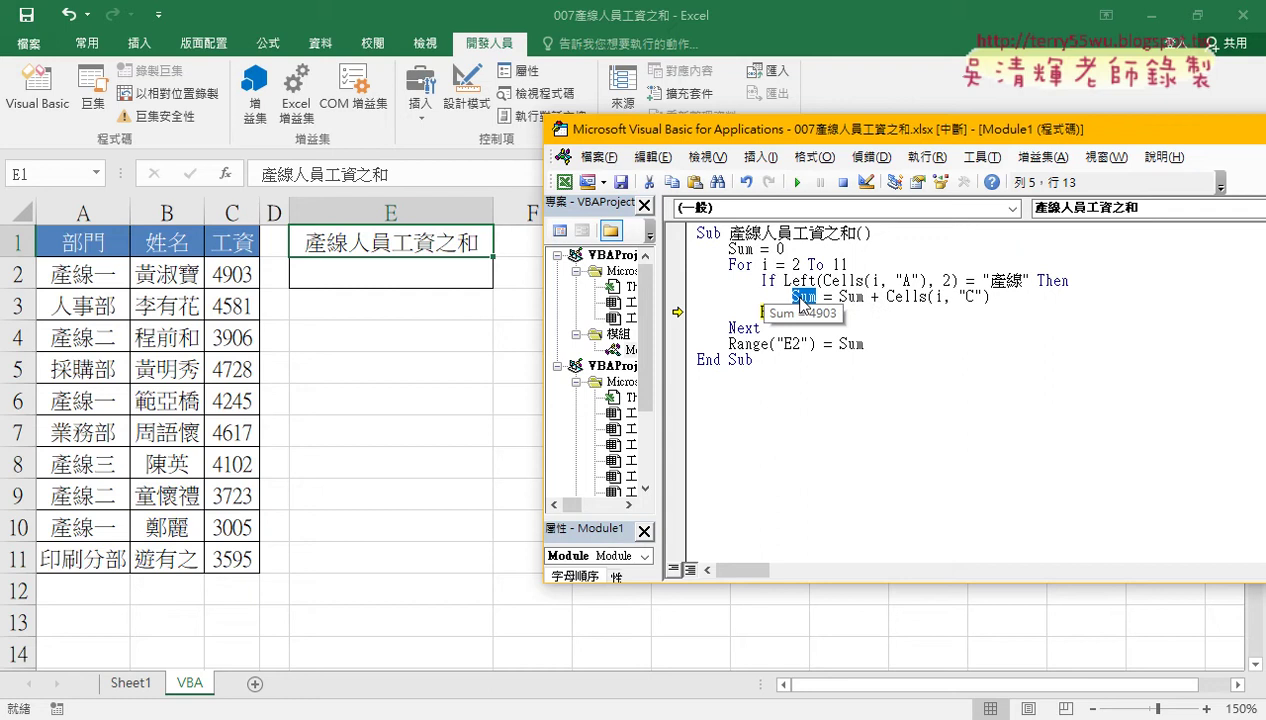
Step: Step past a non-產線 row until the next 產線 salary raises Sum to 8809
key("F8")
key("F8")
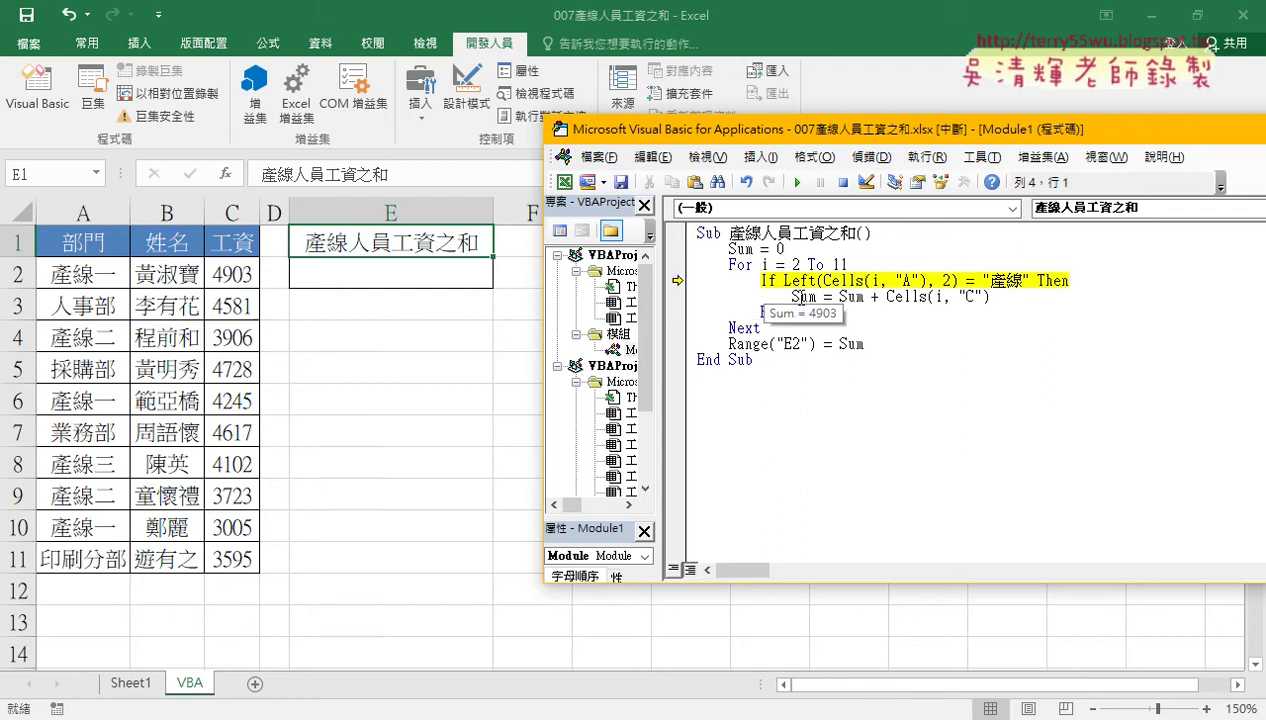
key("F8")
key("F8")
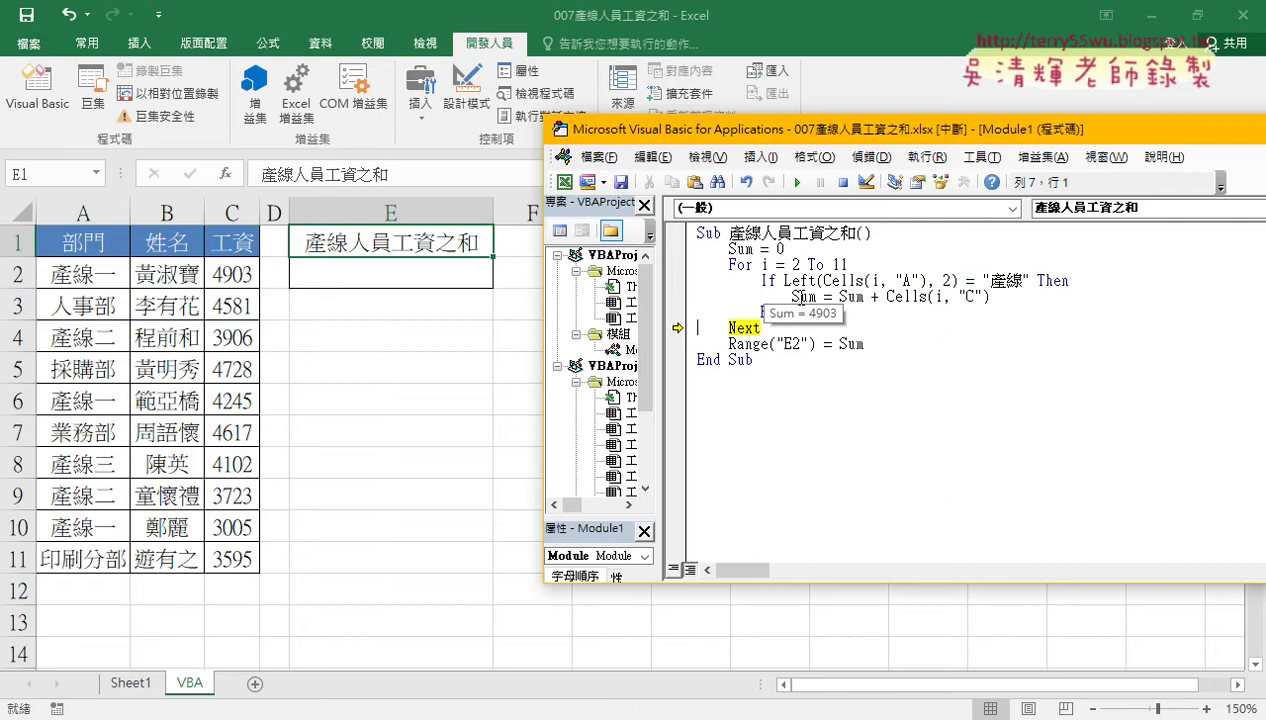
key("F8")
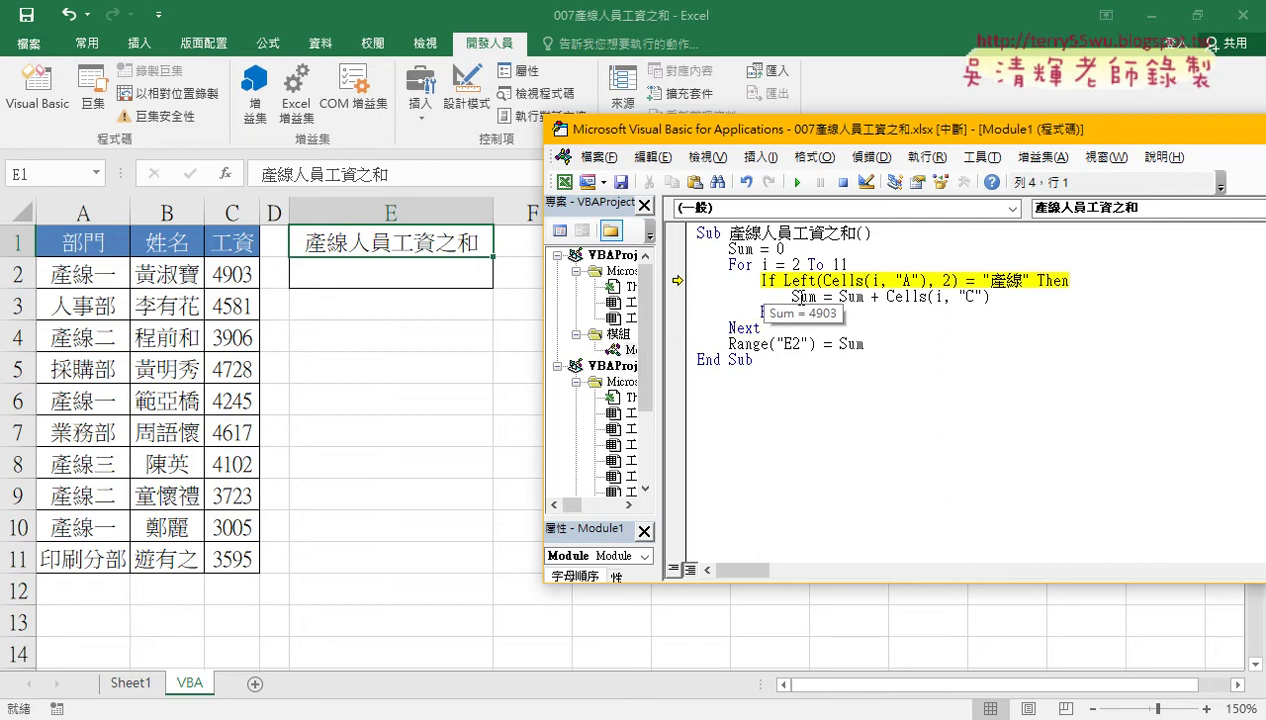
key("F8")
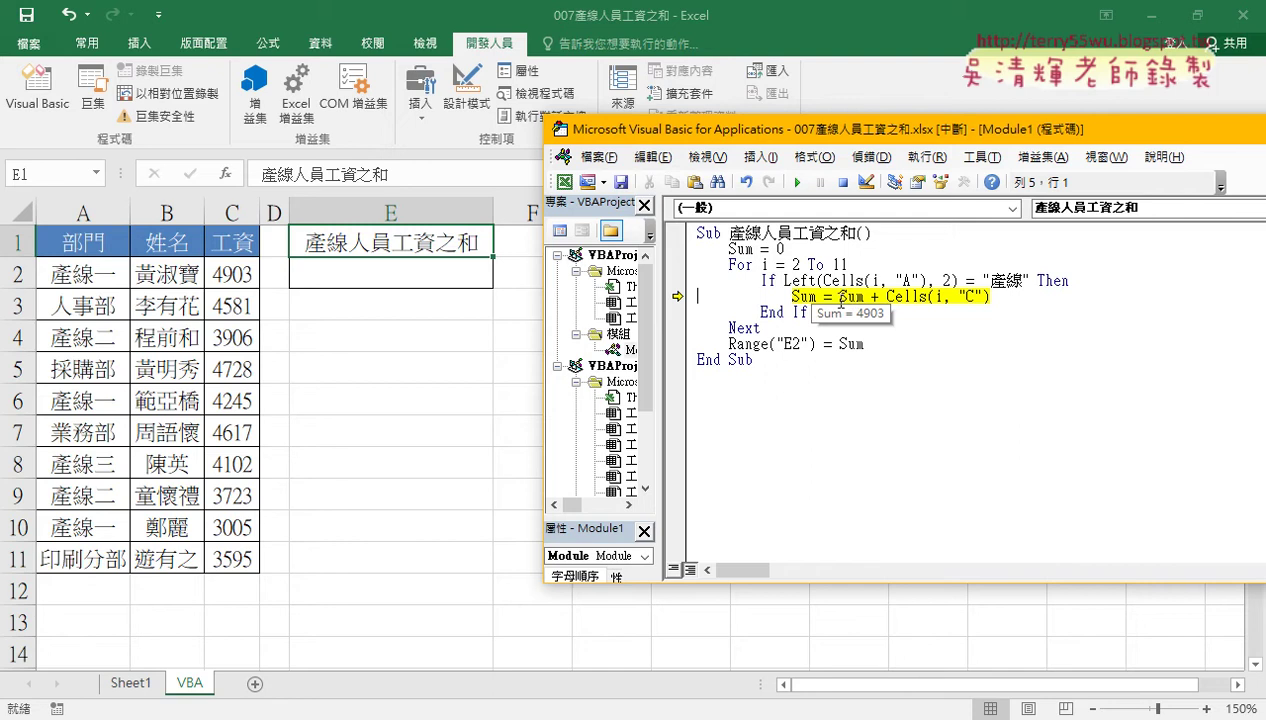
left_click_drag(839, 297, 989, 297)
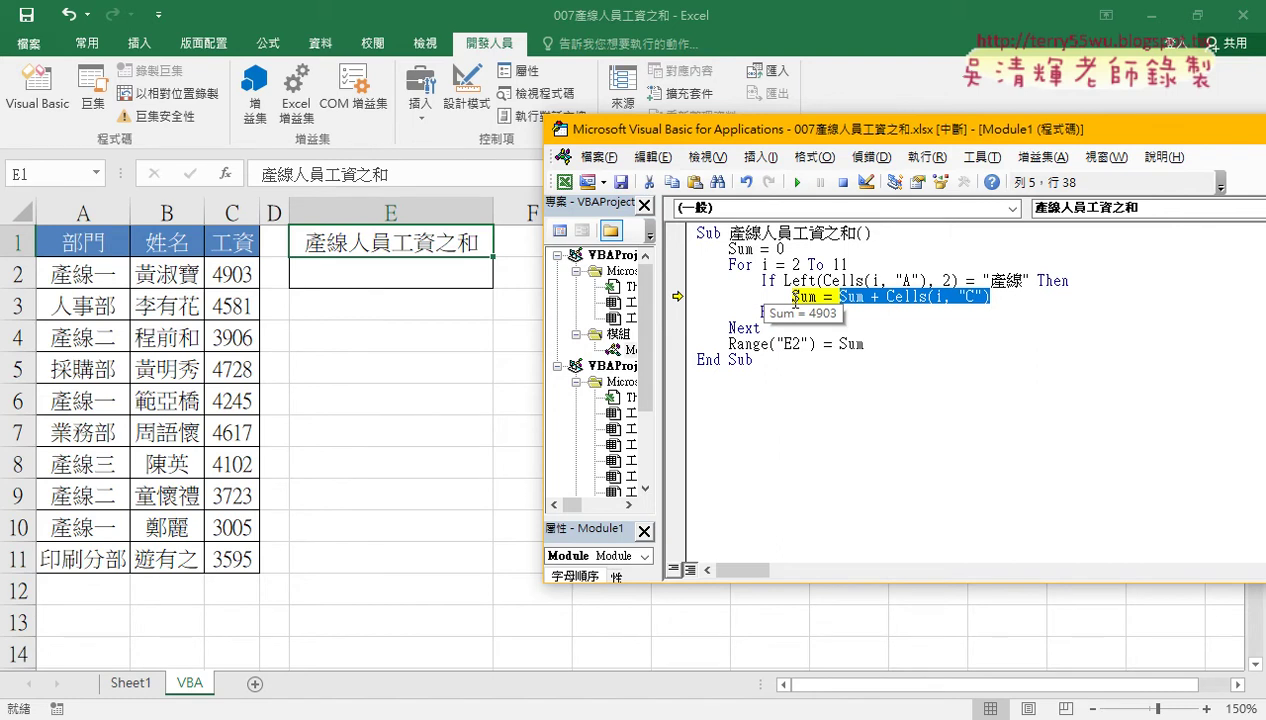
key("F8")
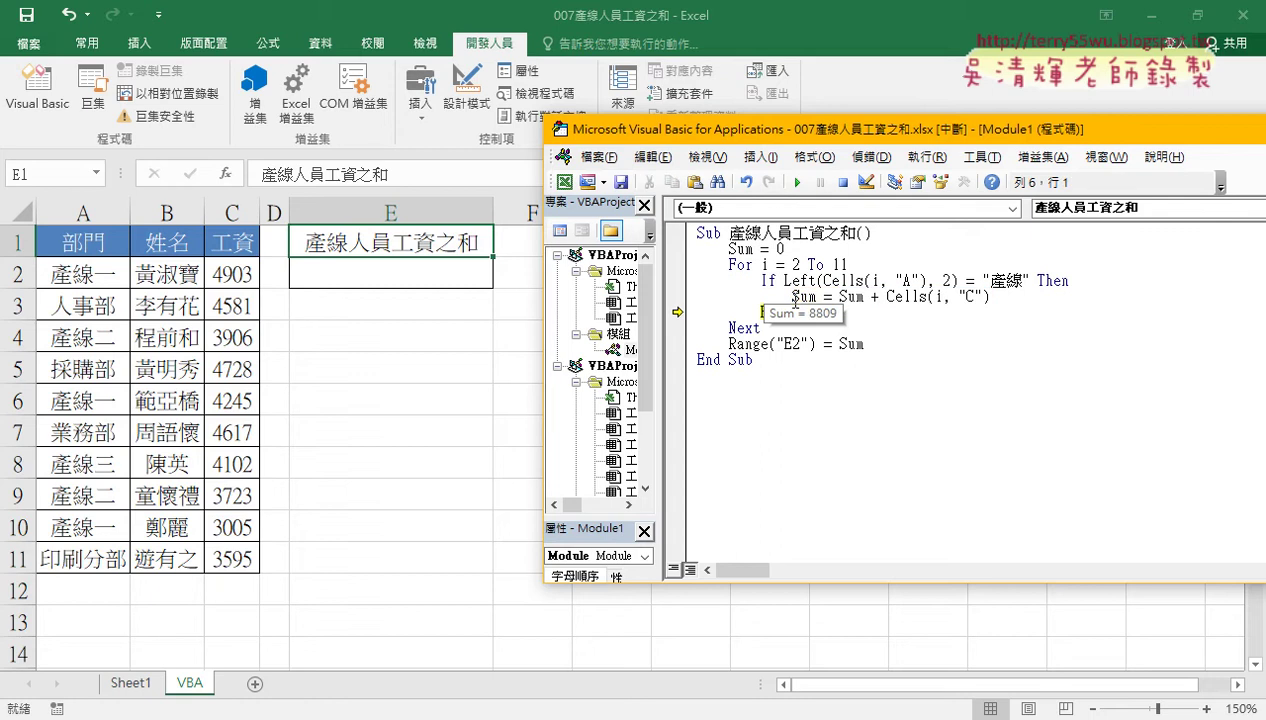
key("F8")
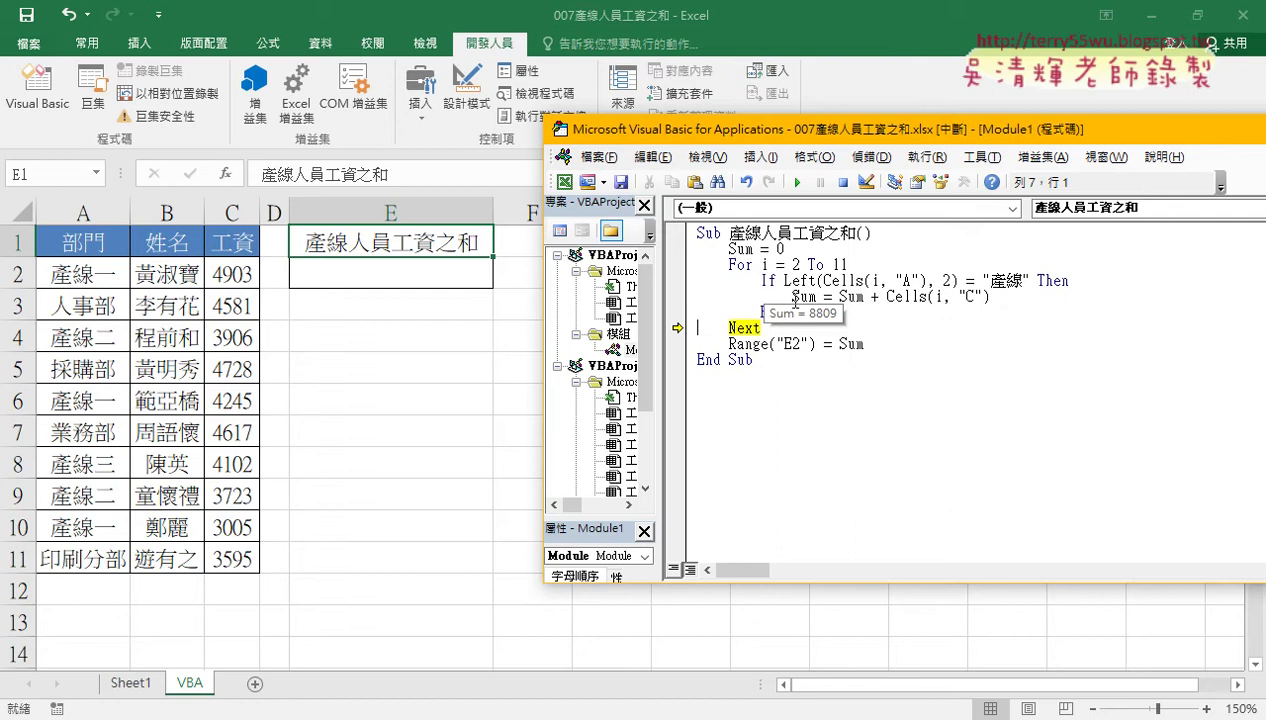
Step: Run to a breakpoint at Range("E2") = Sum, write 23884 into E2, then switch to the notes
left_click(675, 344)
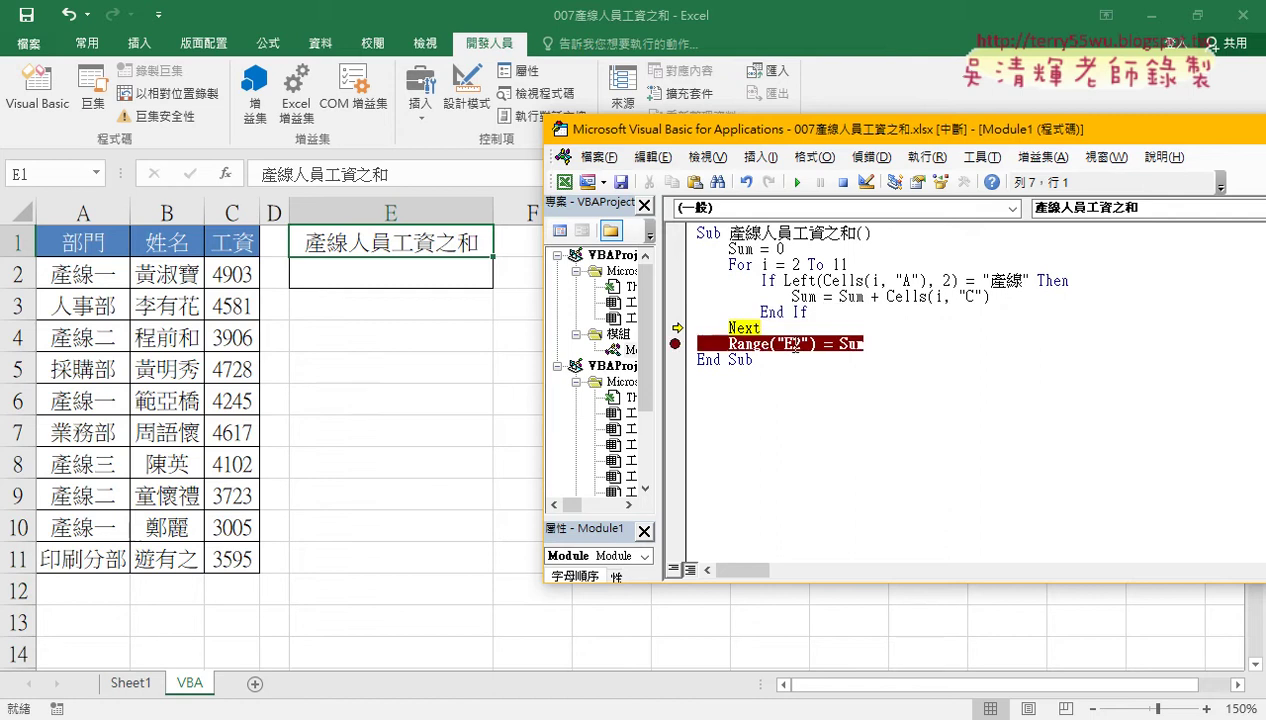
key("F8")
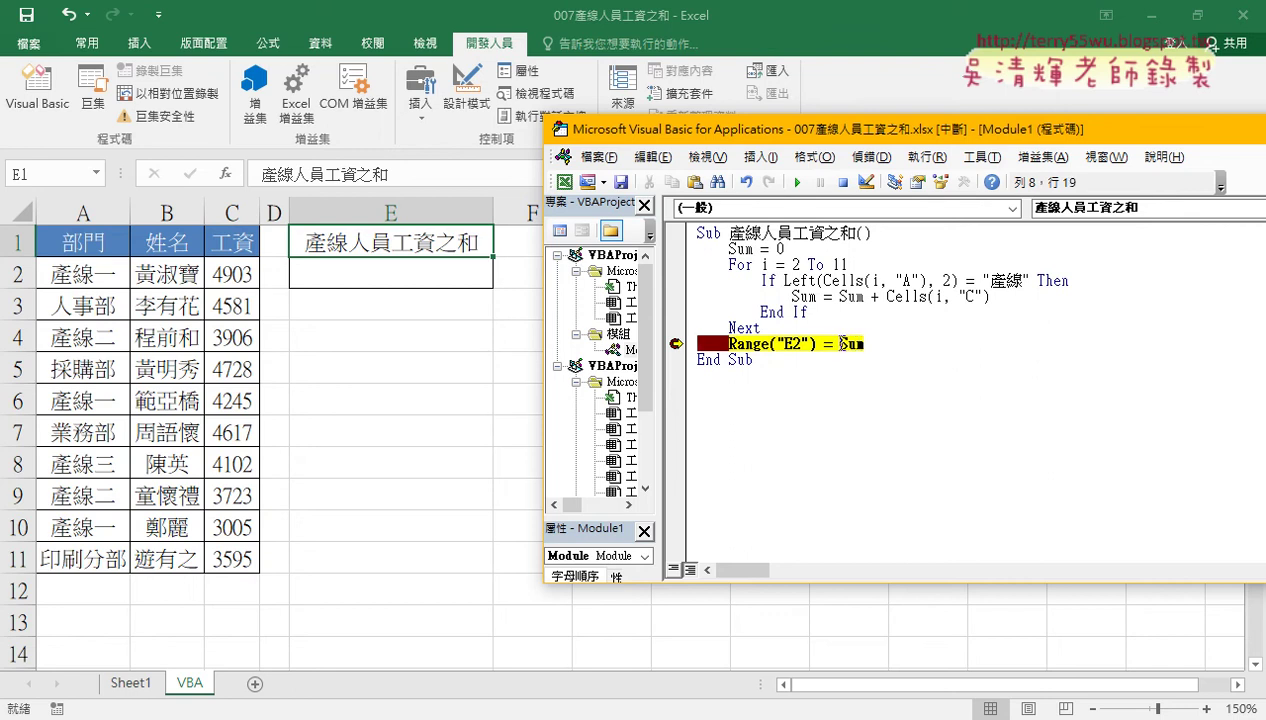
double_click(855, 343)
key("F8")
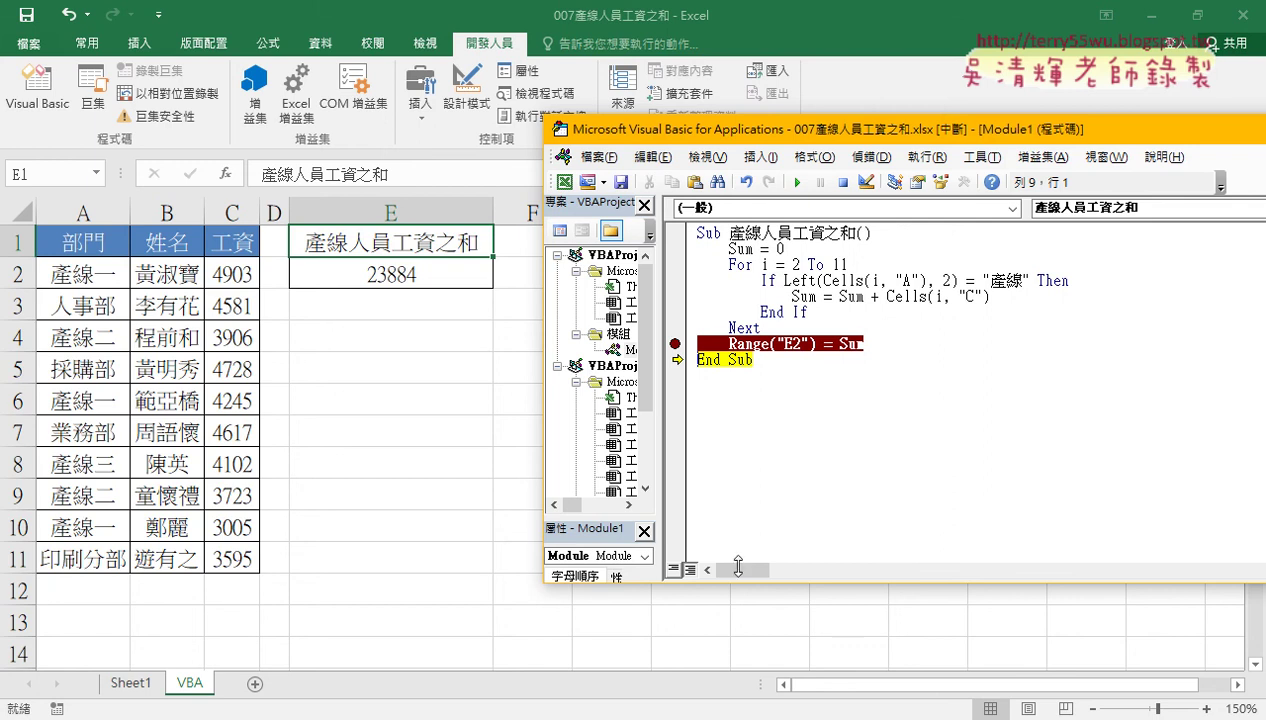
key("alt+Tab")
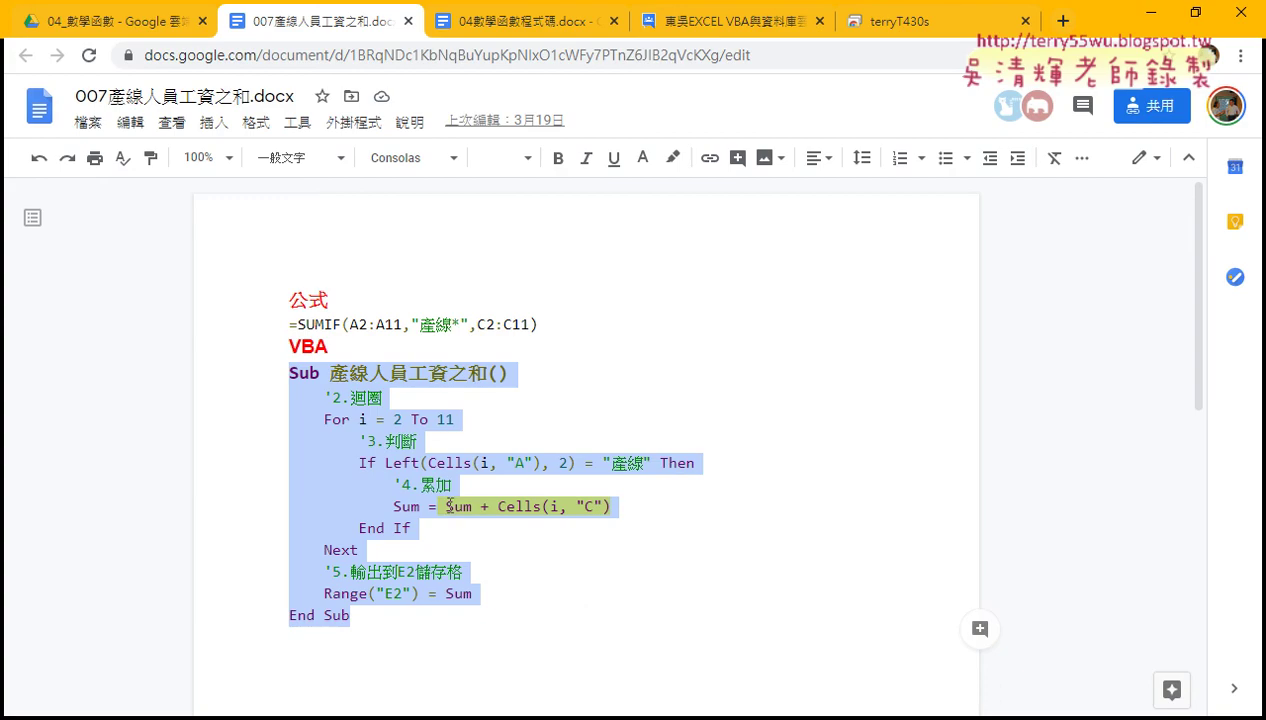
left_click(582, 528)
left_click_drag(460, 572, 290, 572)
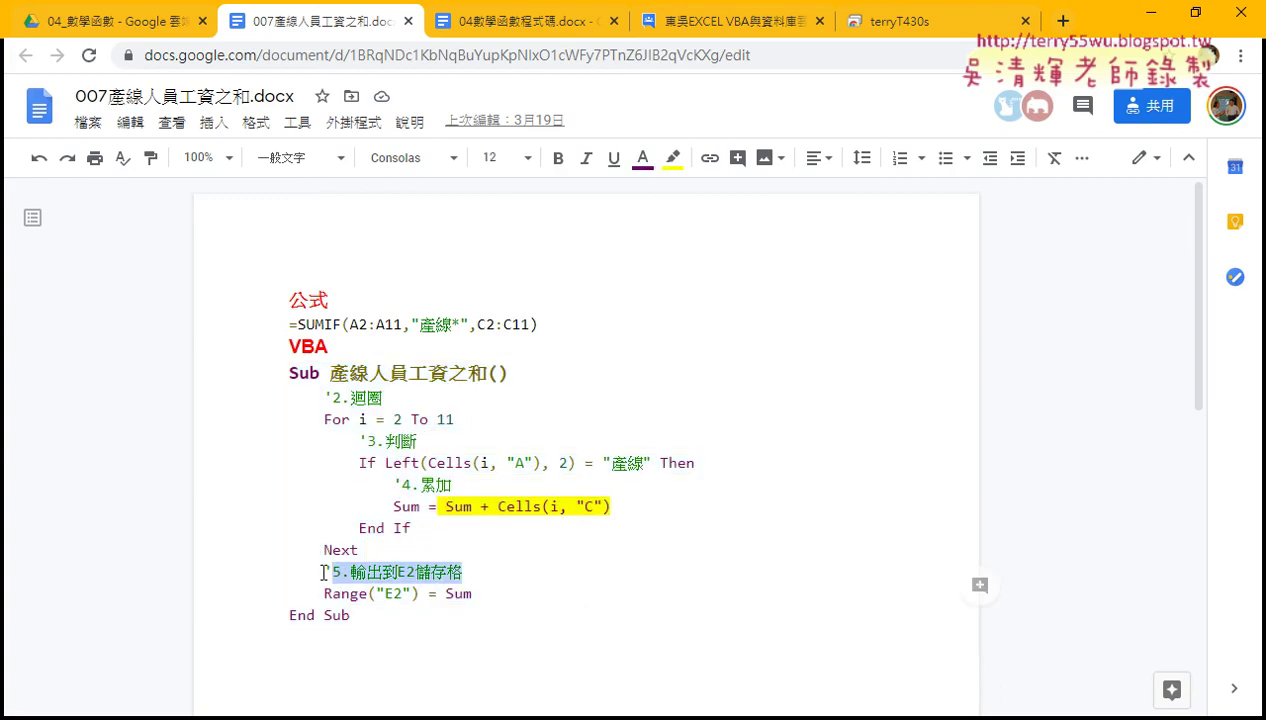
left_click_drag(455, 486, 298, 486)
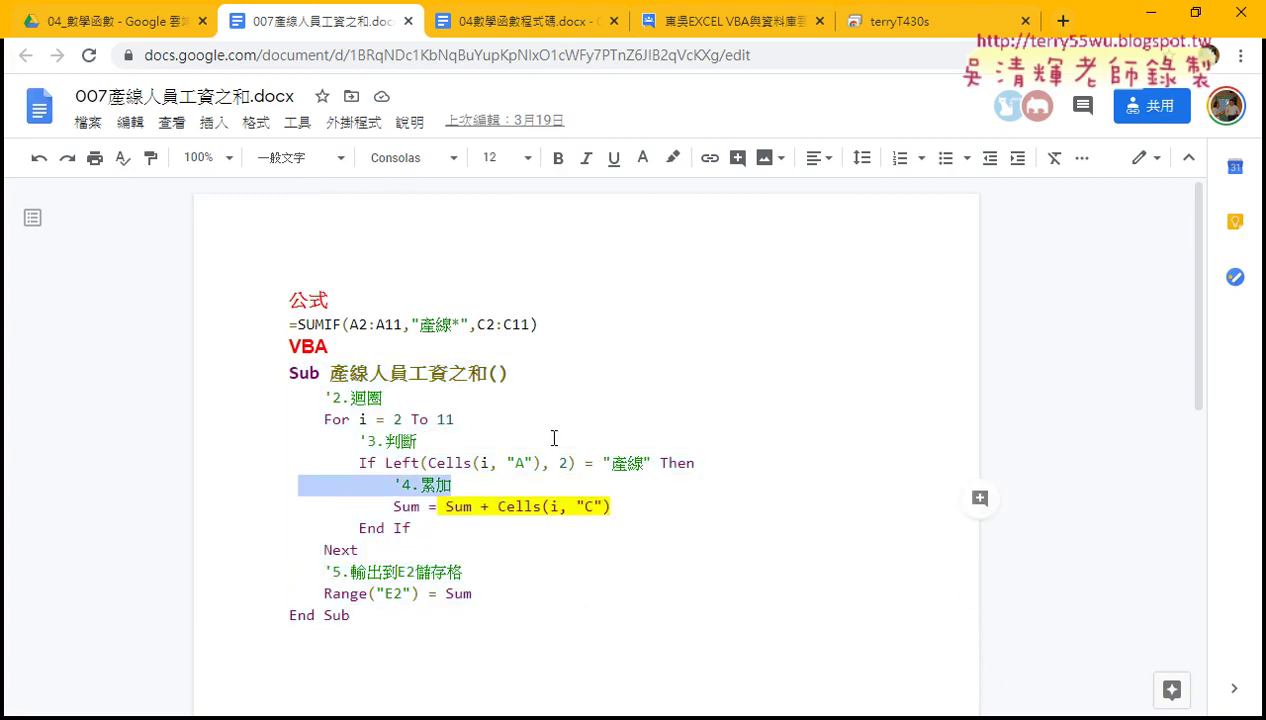